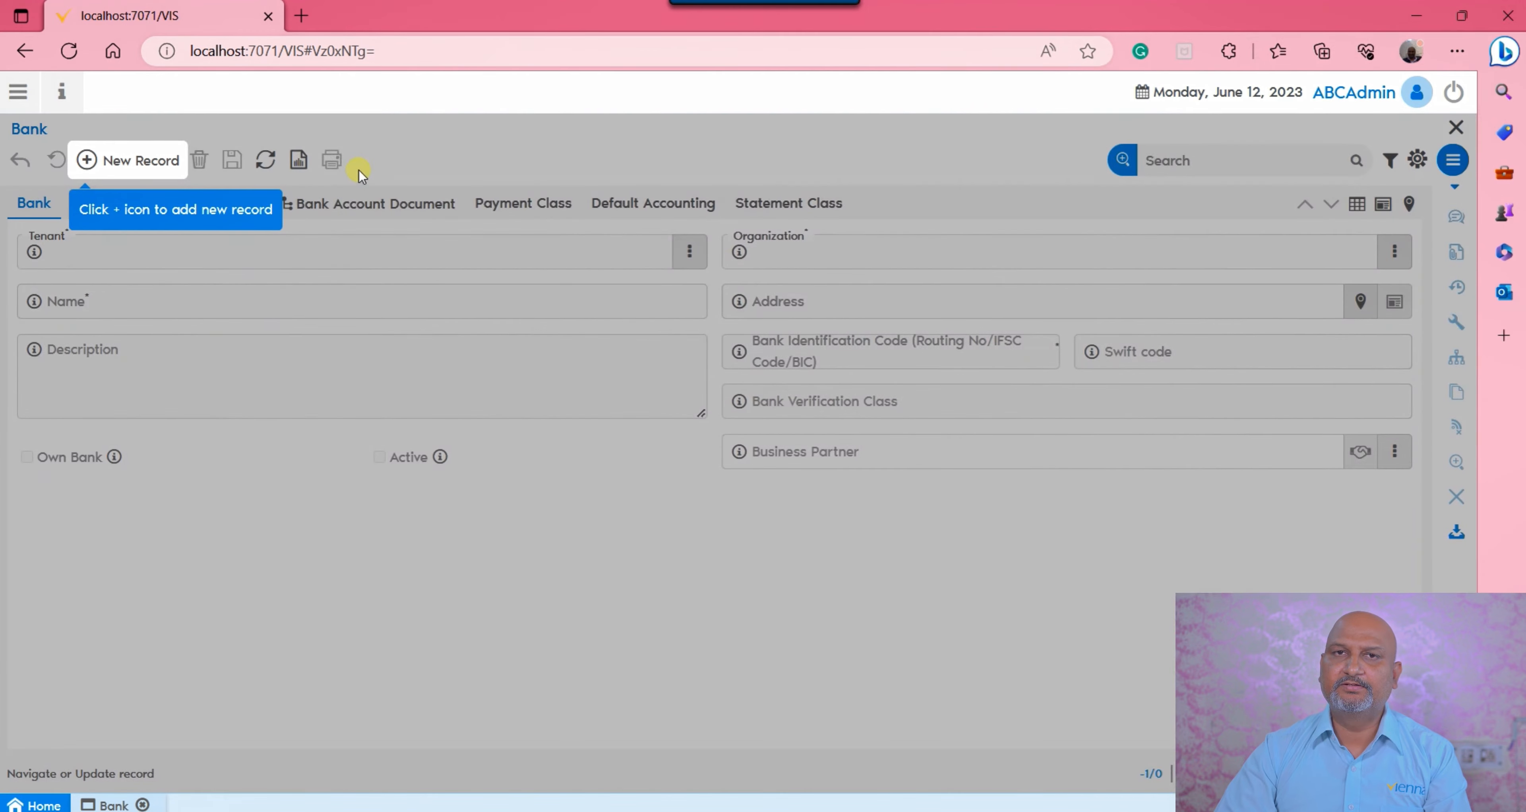
Create a new bank record and name it ICICI Bank.
click(485, 533)
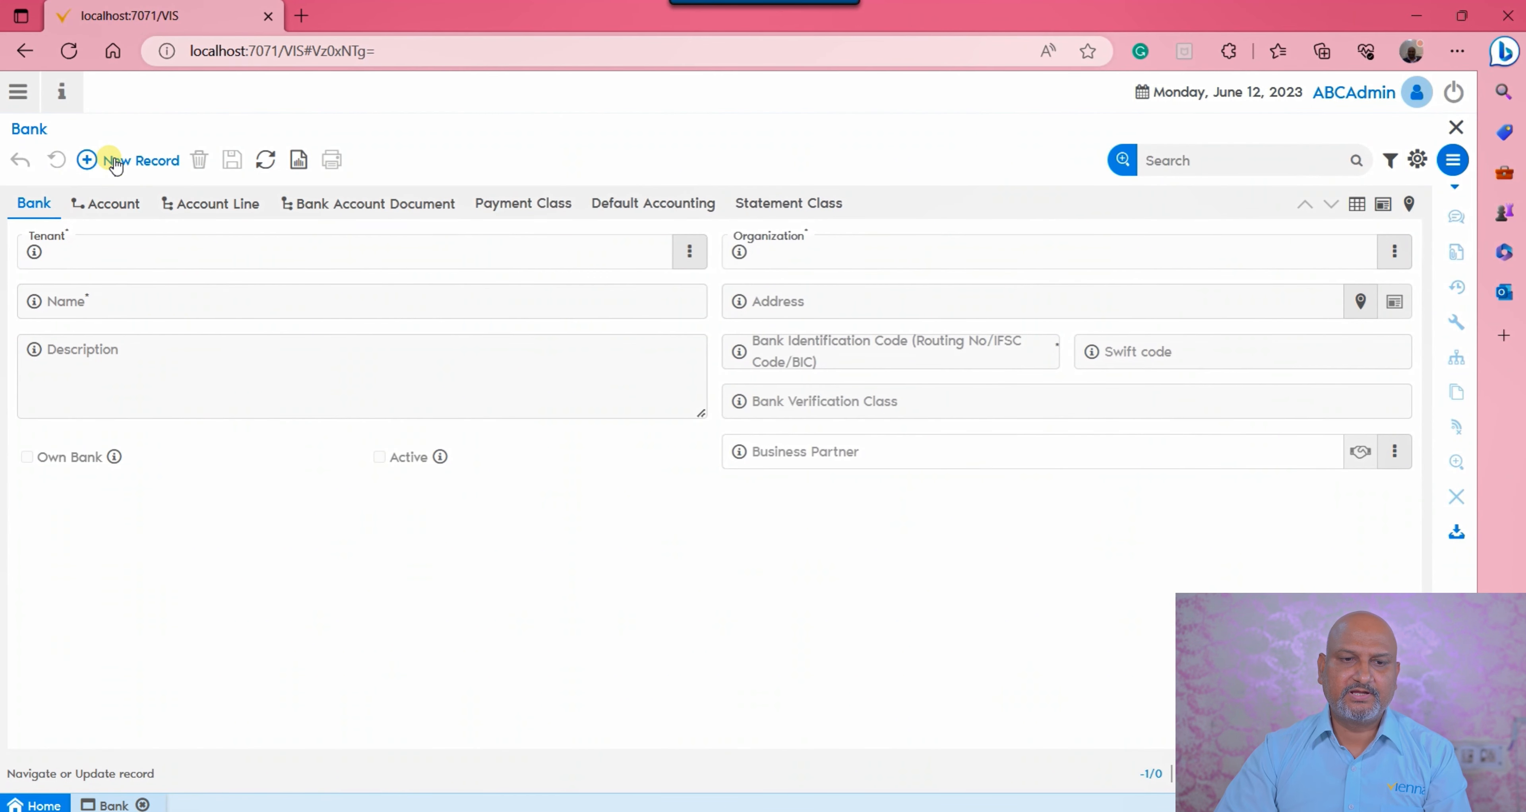
click(95, 159)
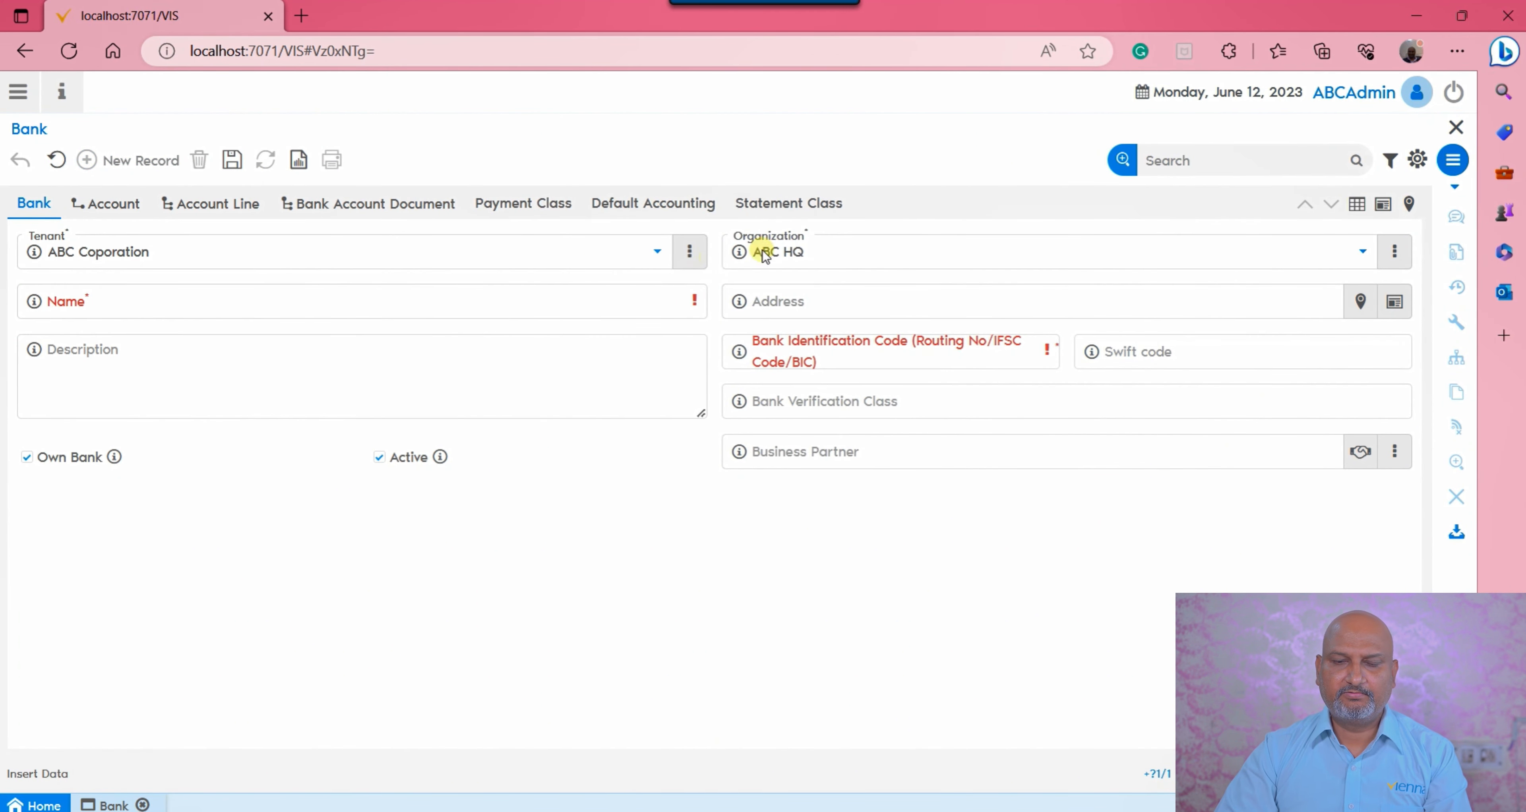
click(240, 301)
text(ICICI Bank)
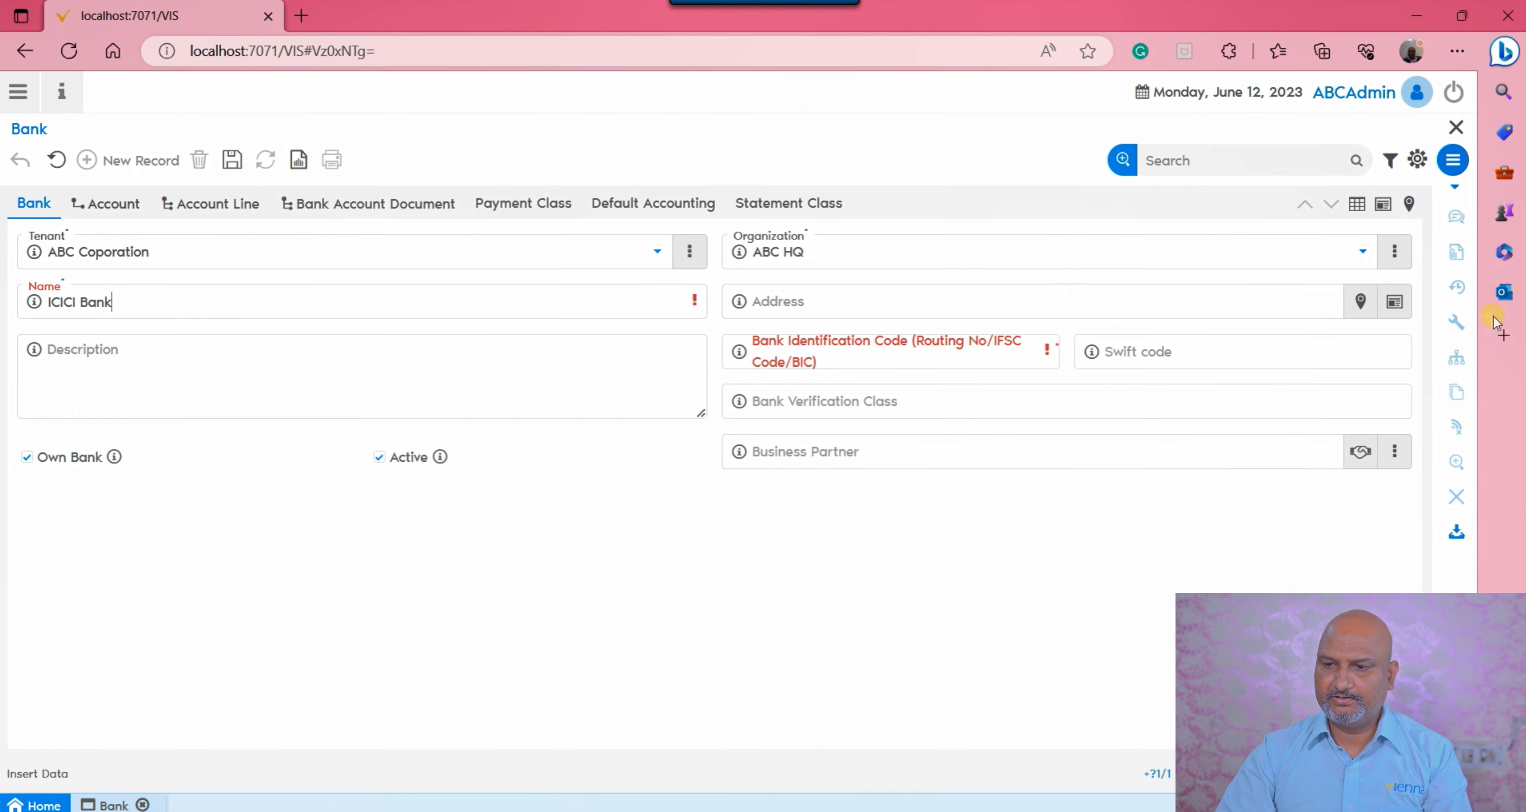
Open the bank's address details, set the country to India and fill the remaining fields from the saved address.
click(1394, 301)
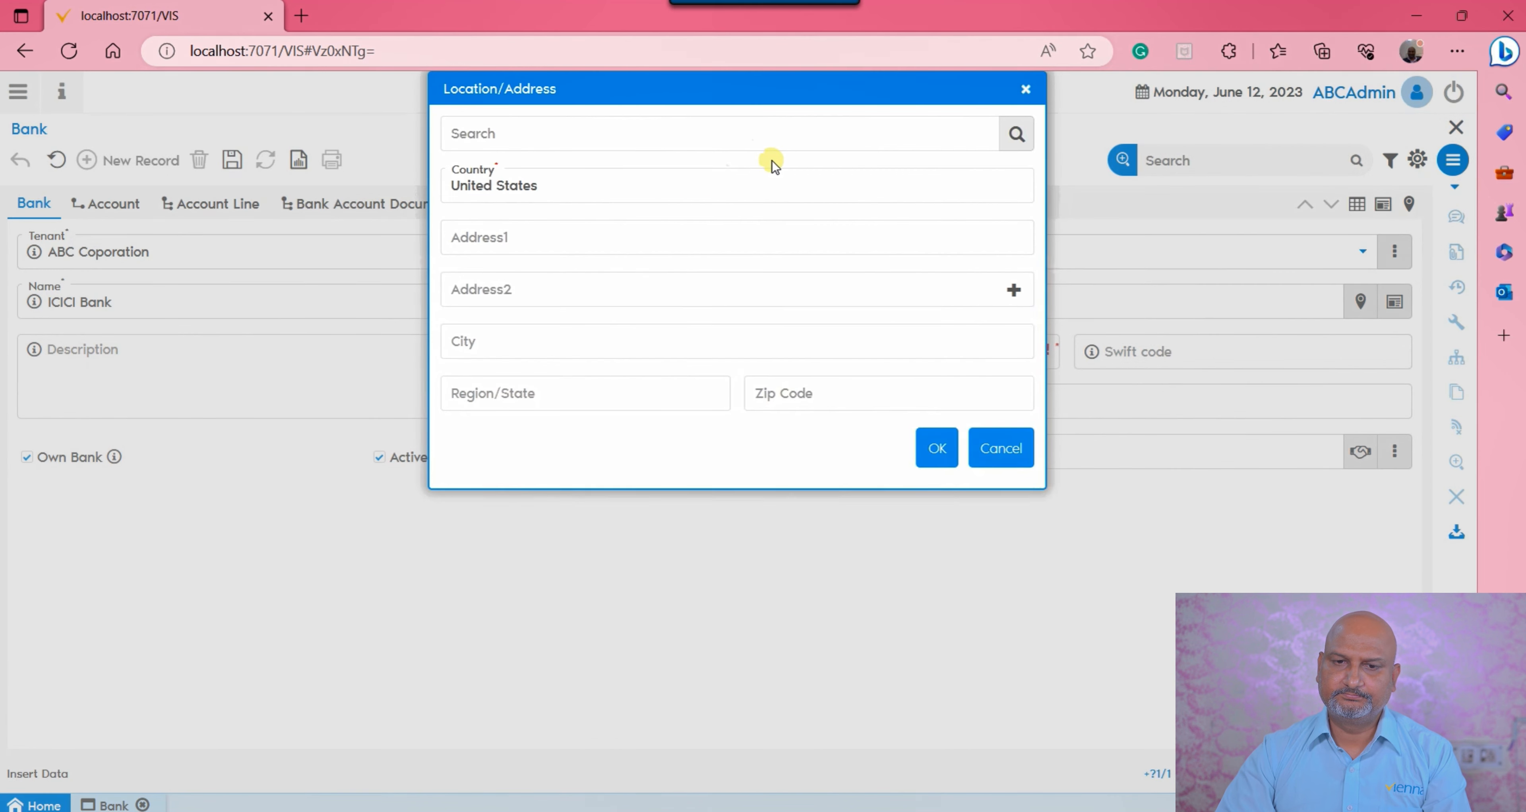
drag(552, 184, 375, 182)
key(BackSpace)
text(I)
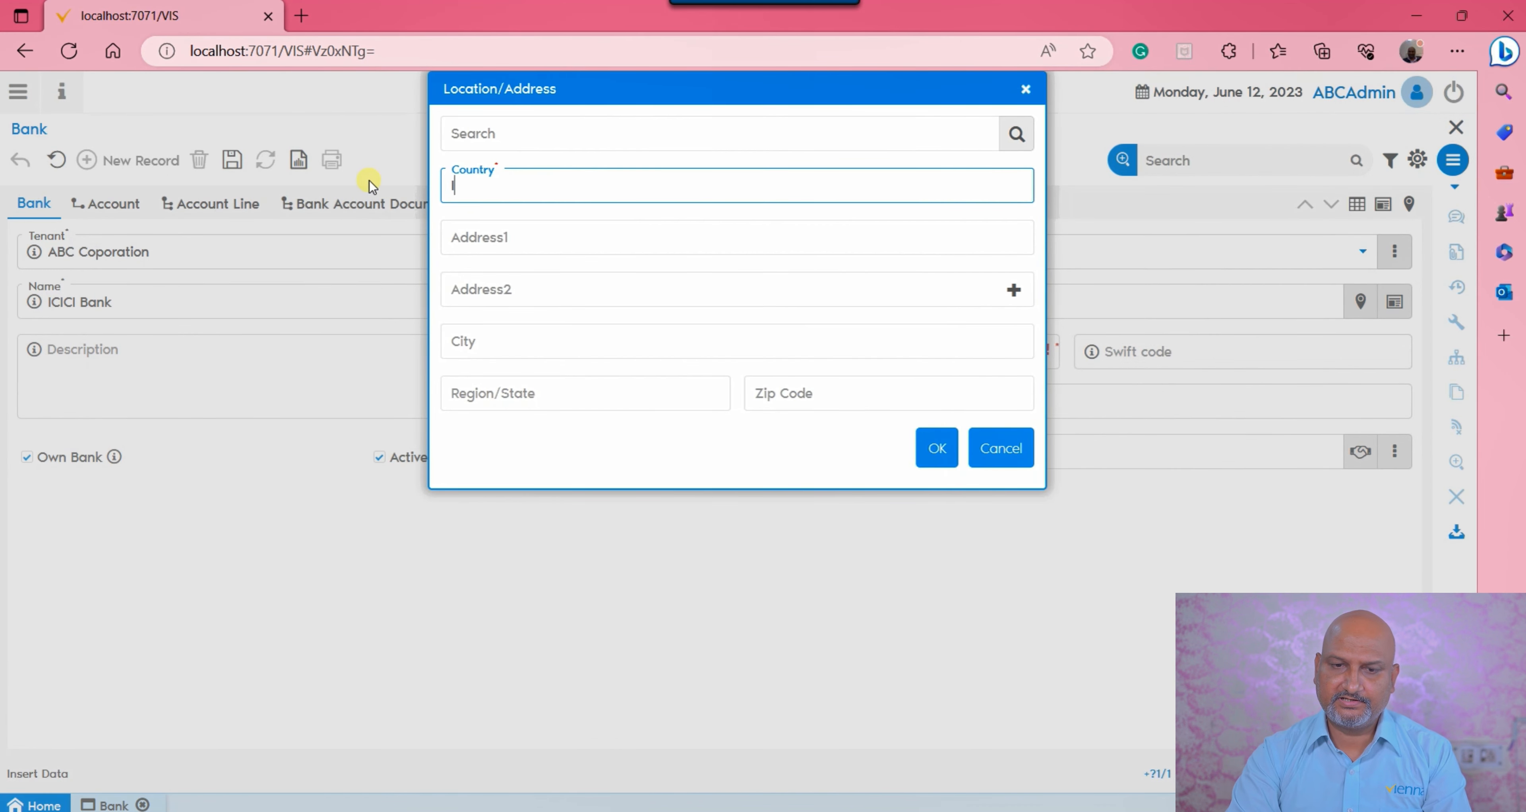
text(ndia)
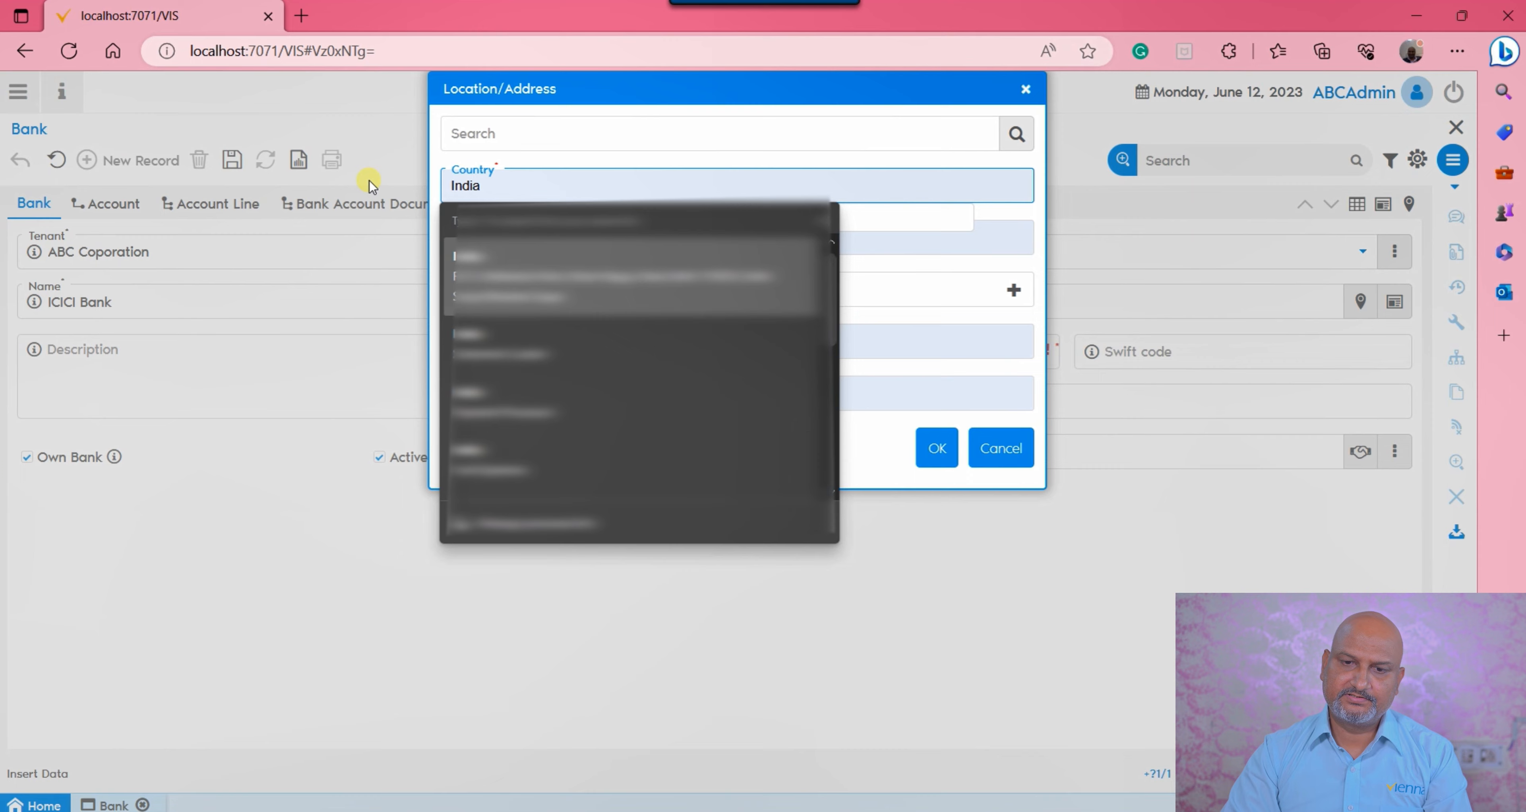
key(Return)
Shorten the first address line and apply the address to the bank record.
drag(675, 237, 339, 219)
key(BackSpace)
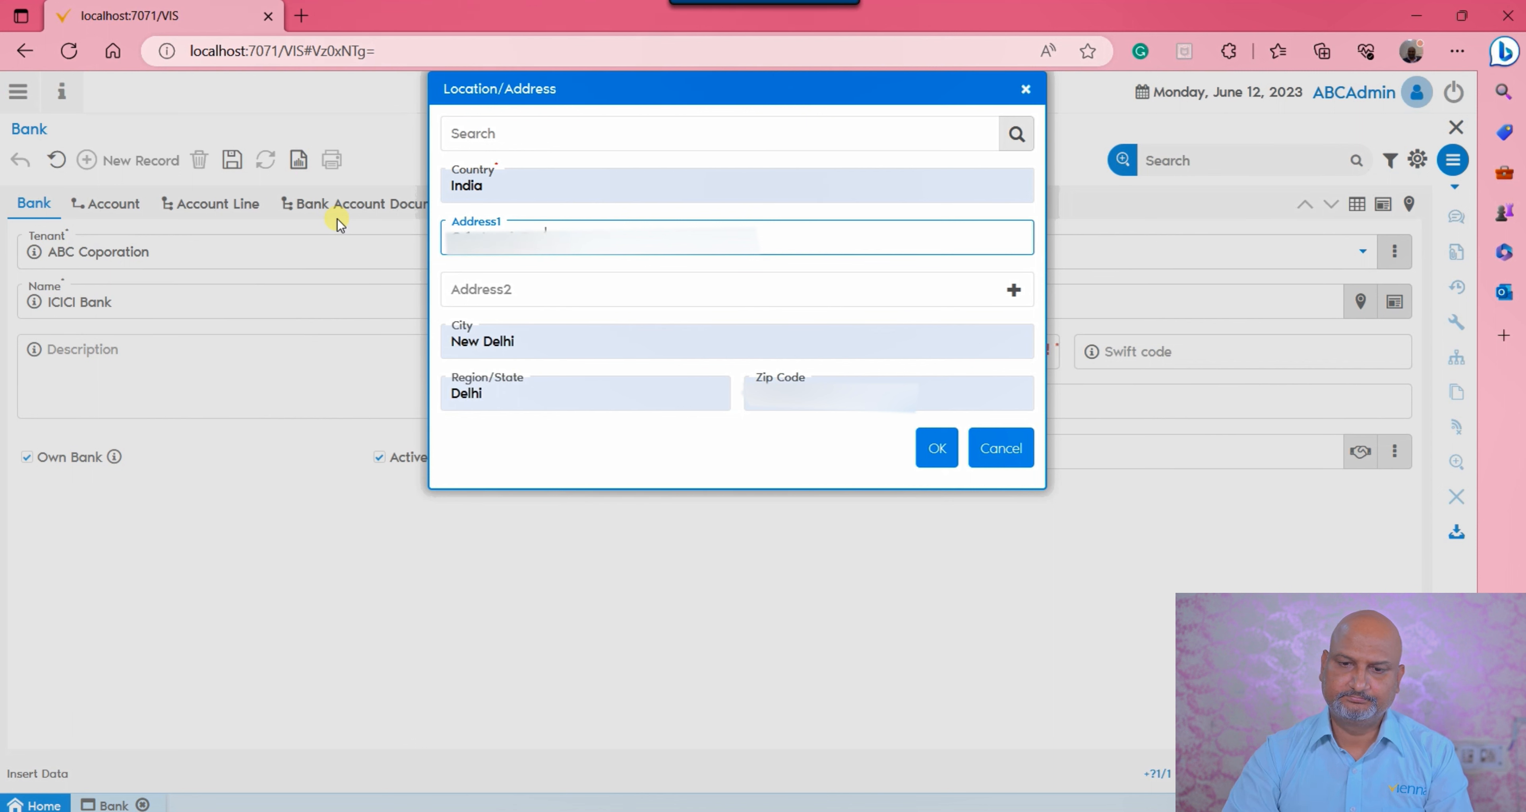
click(823, 405)
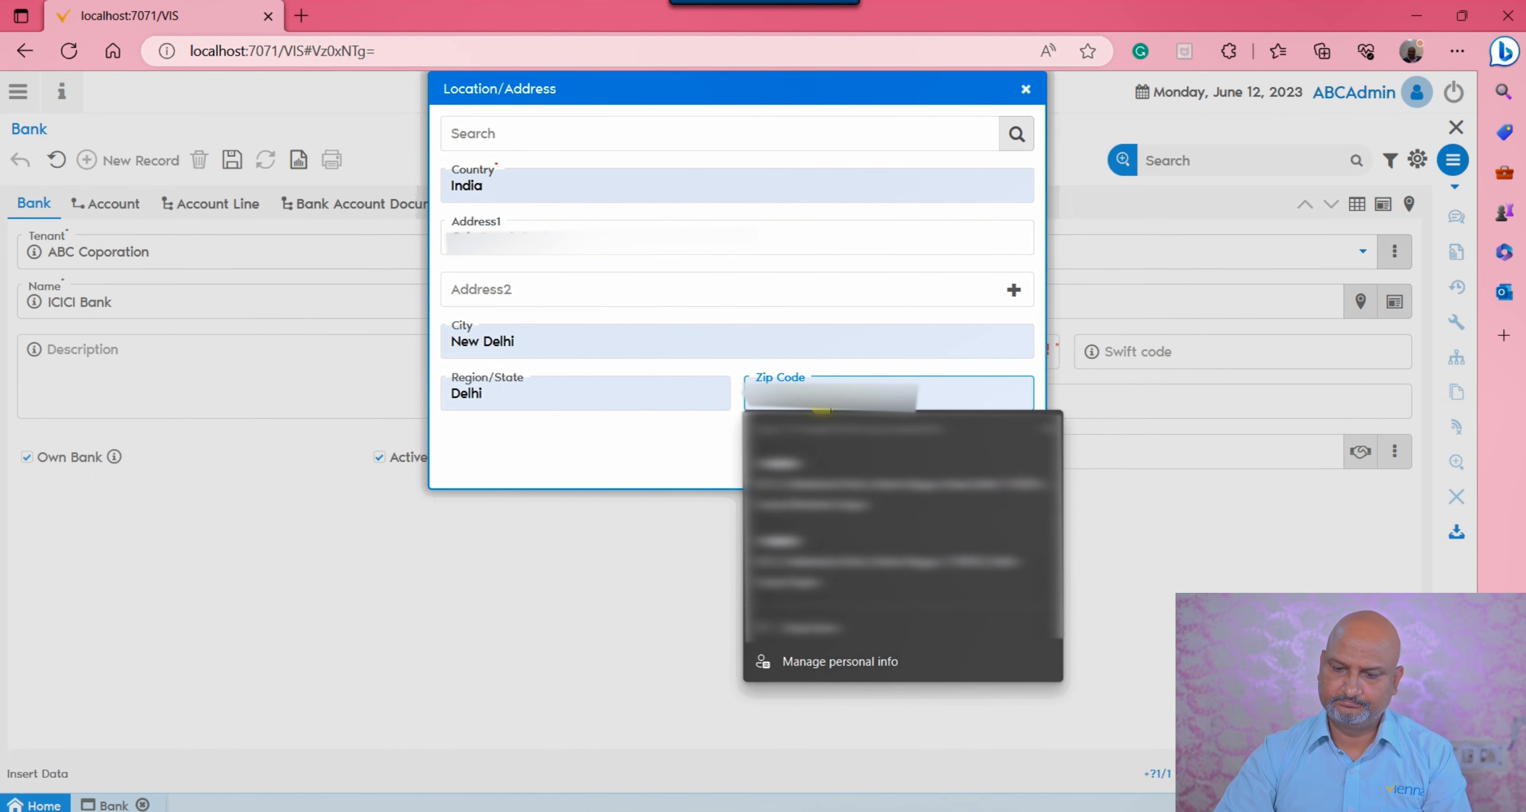
click(823, 407)
click(937, 448)
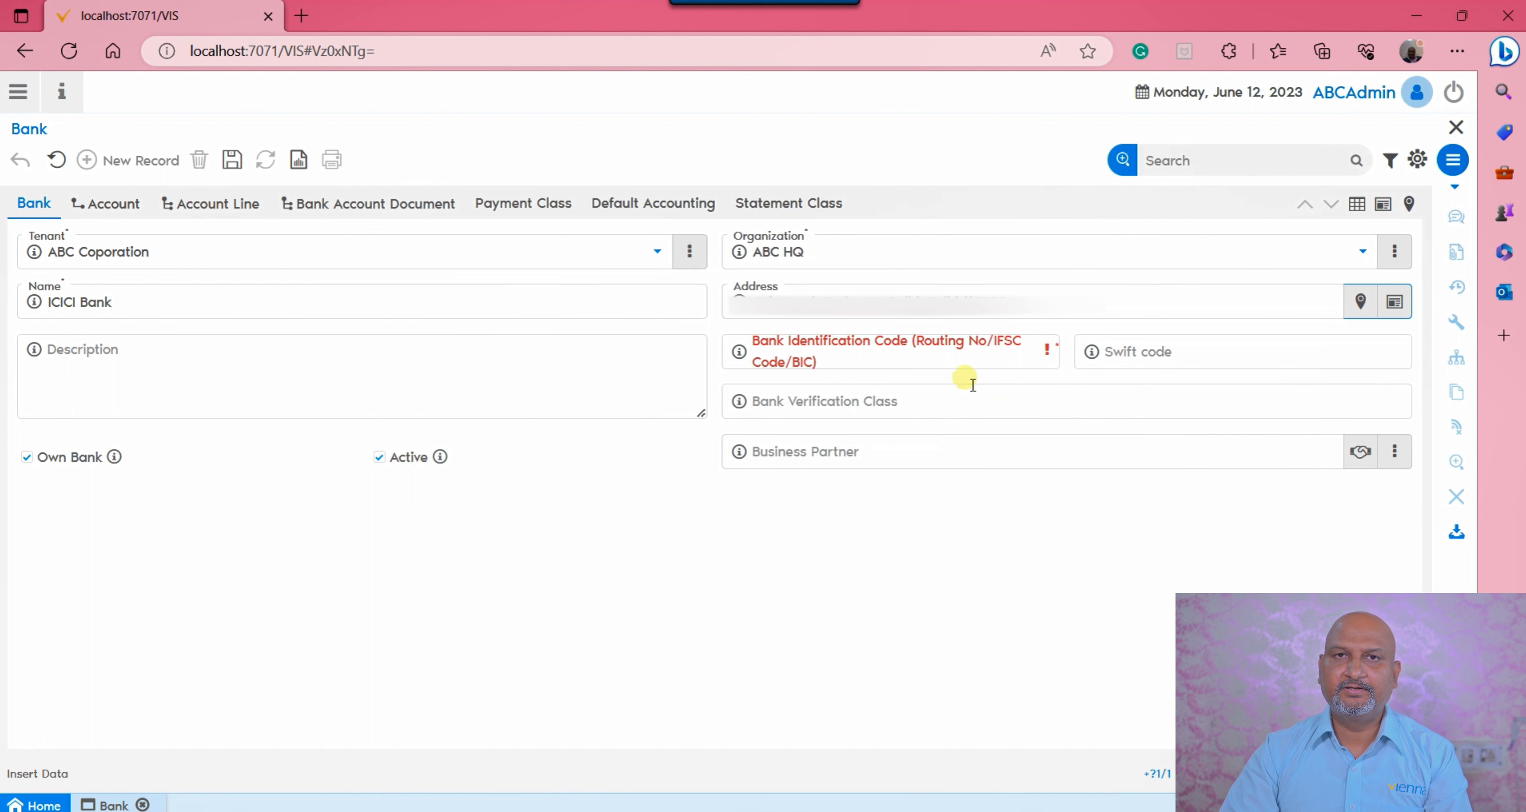
Enter "." as the Bank Identification Code and save the bank record.
click(853, 357)
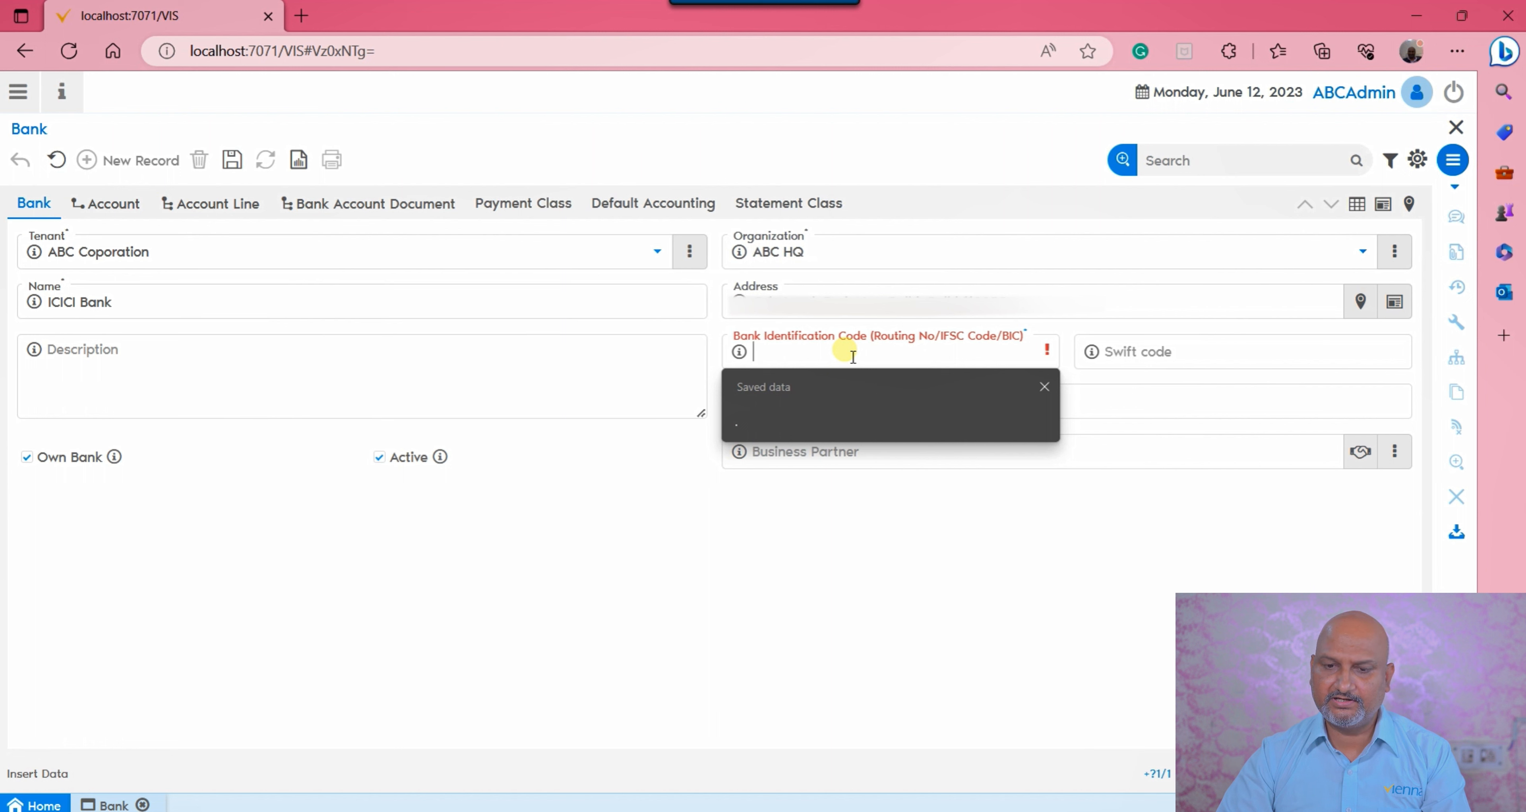
text(.)
click(1166, 355)
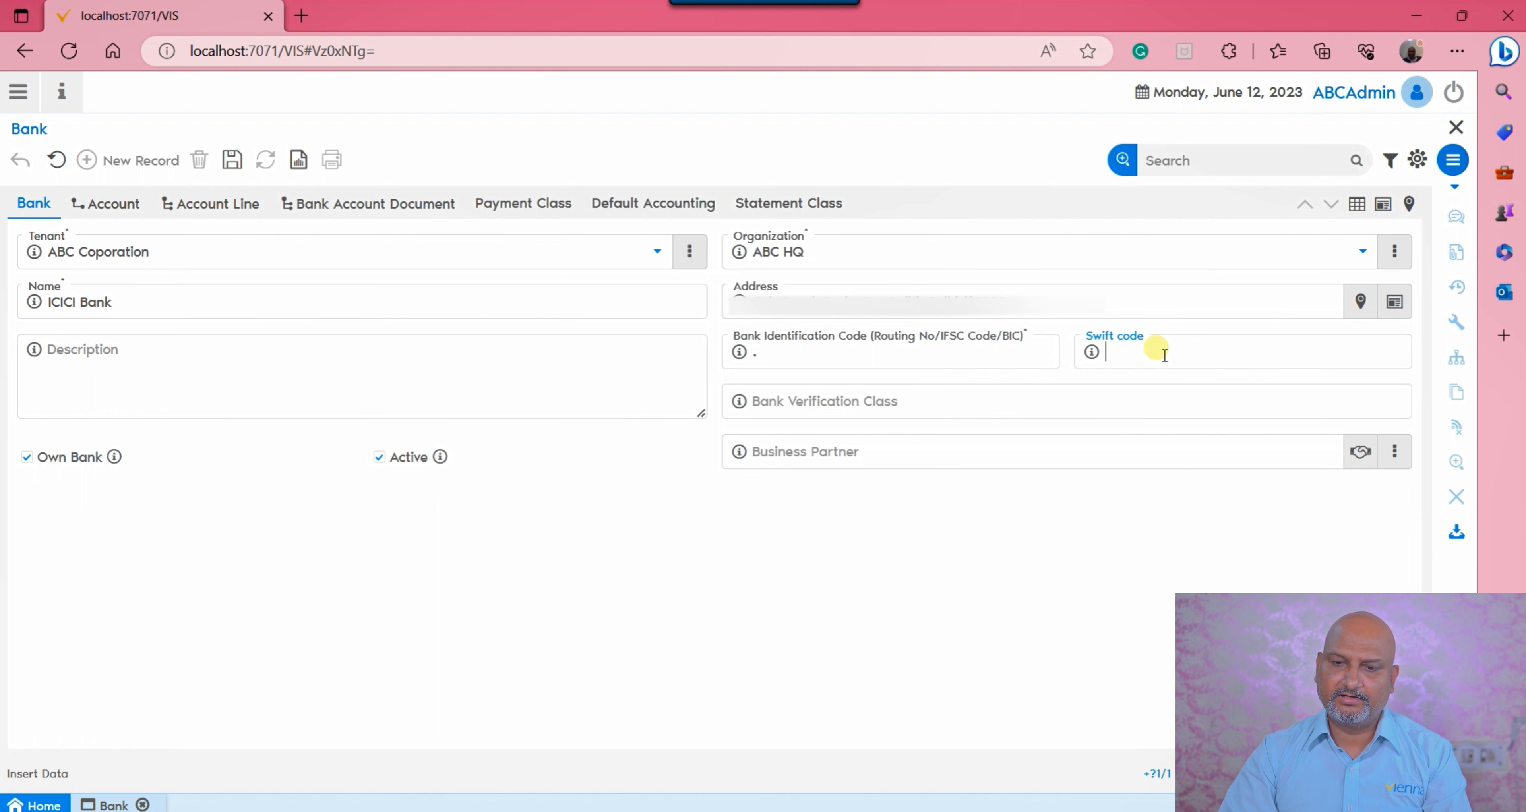
click(834, 412)
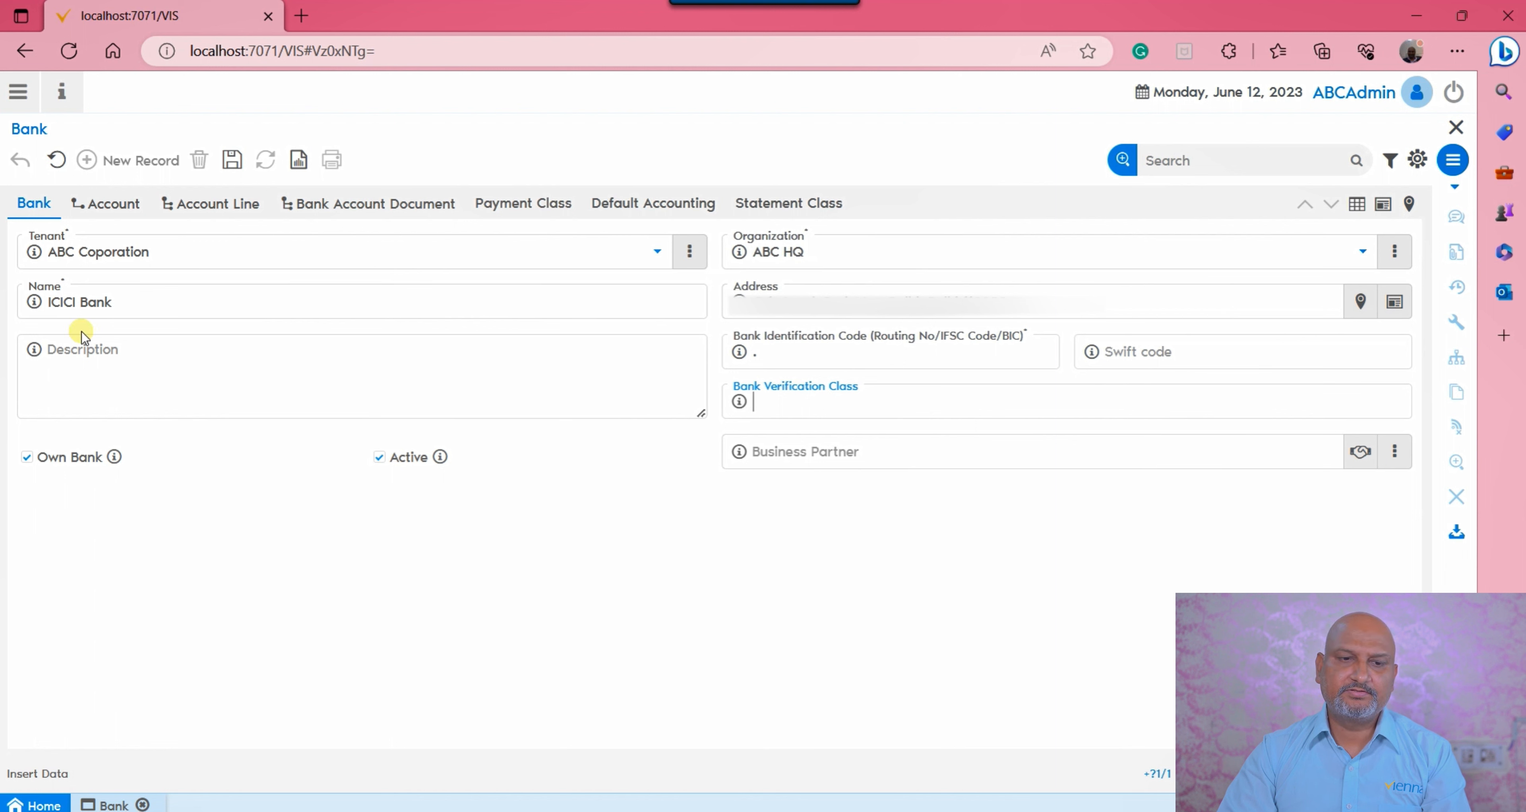
click(148, 312)
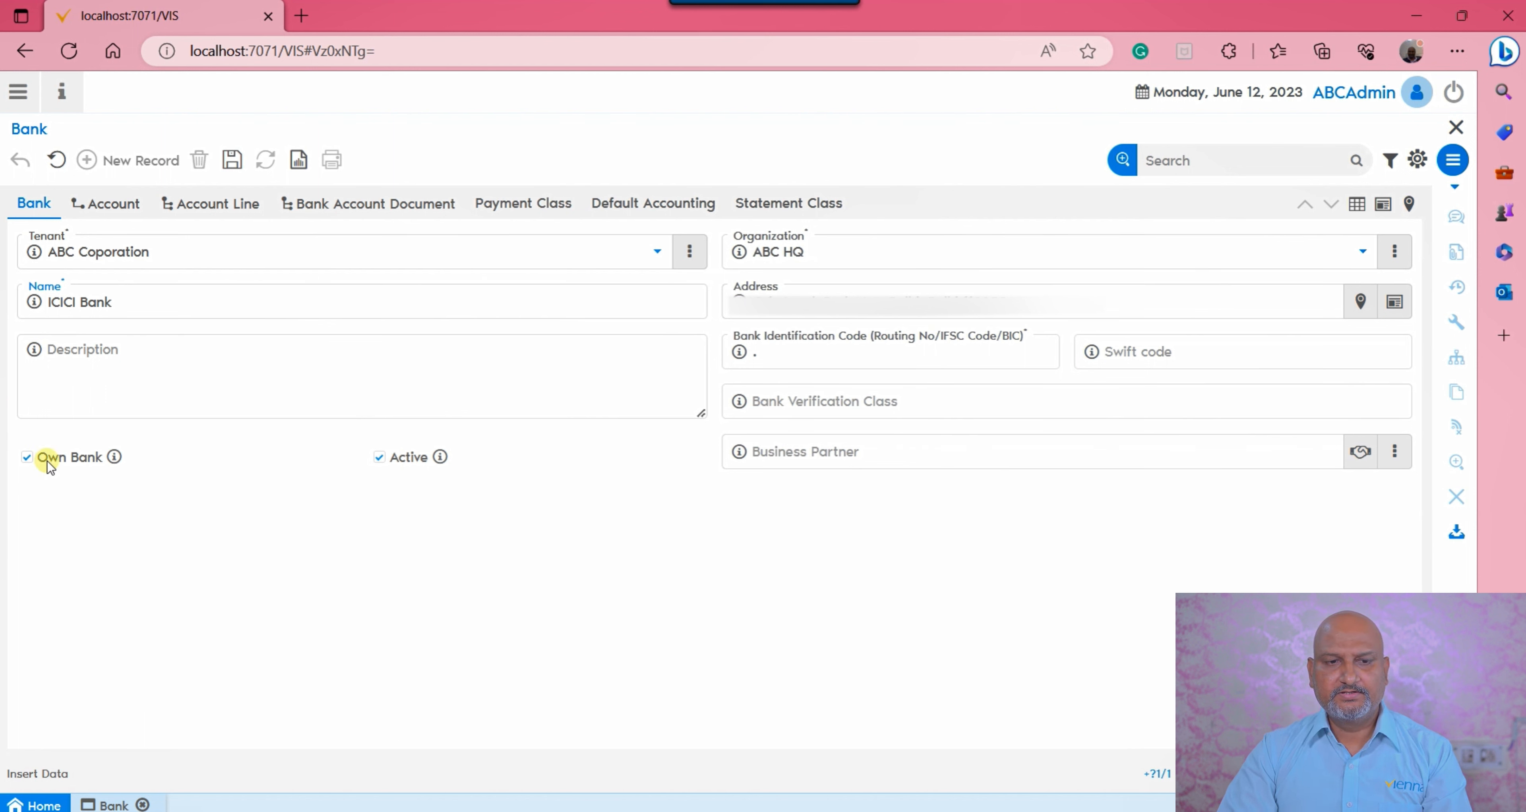
click(232, 161)
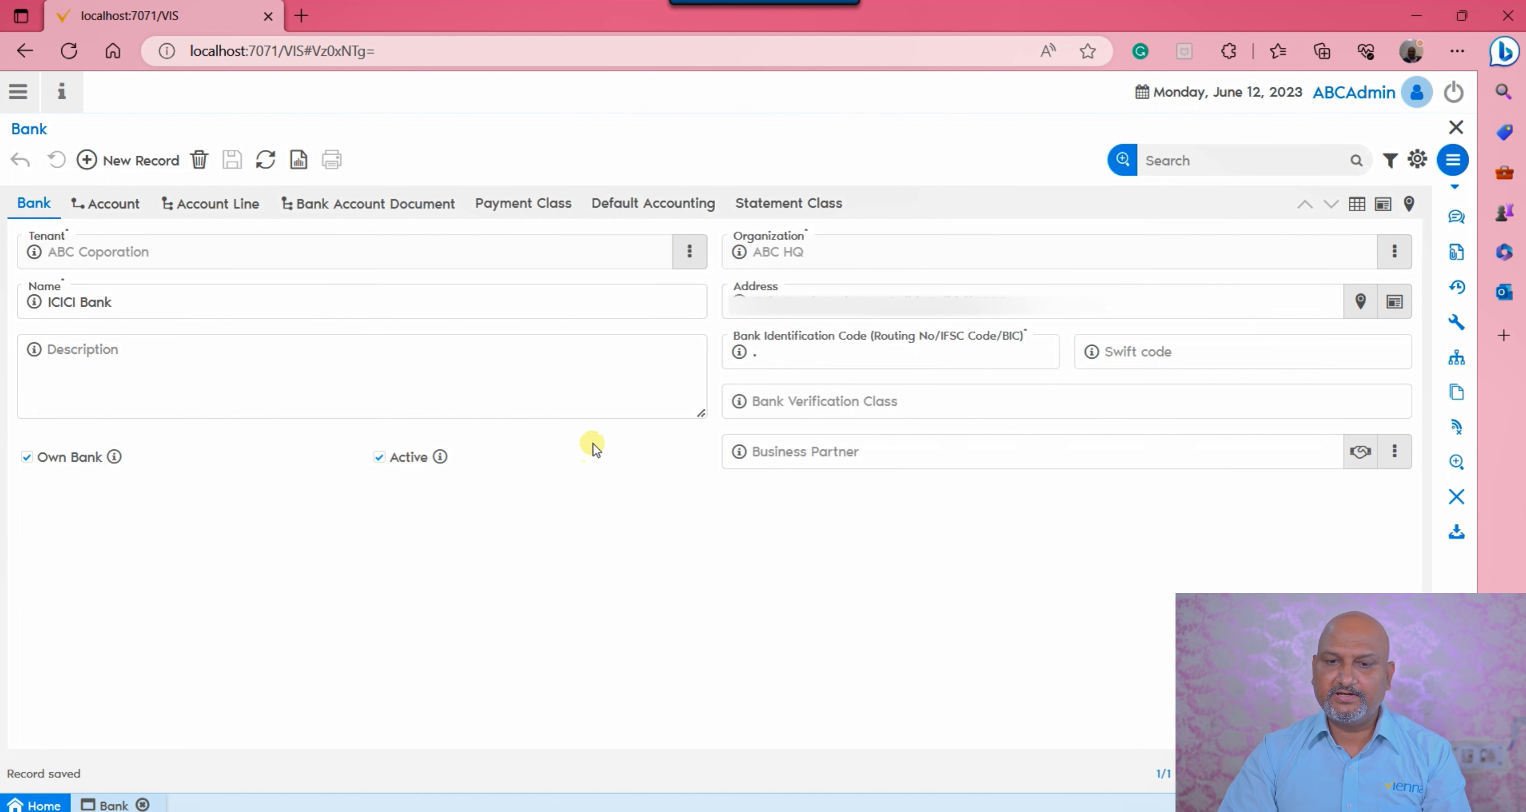
Create a new account record under the bank with ABC HQ as the organization.
click(121, 213)
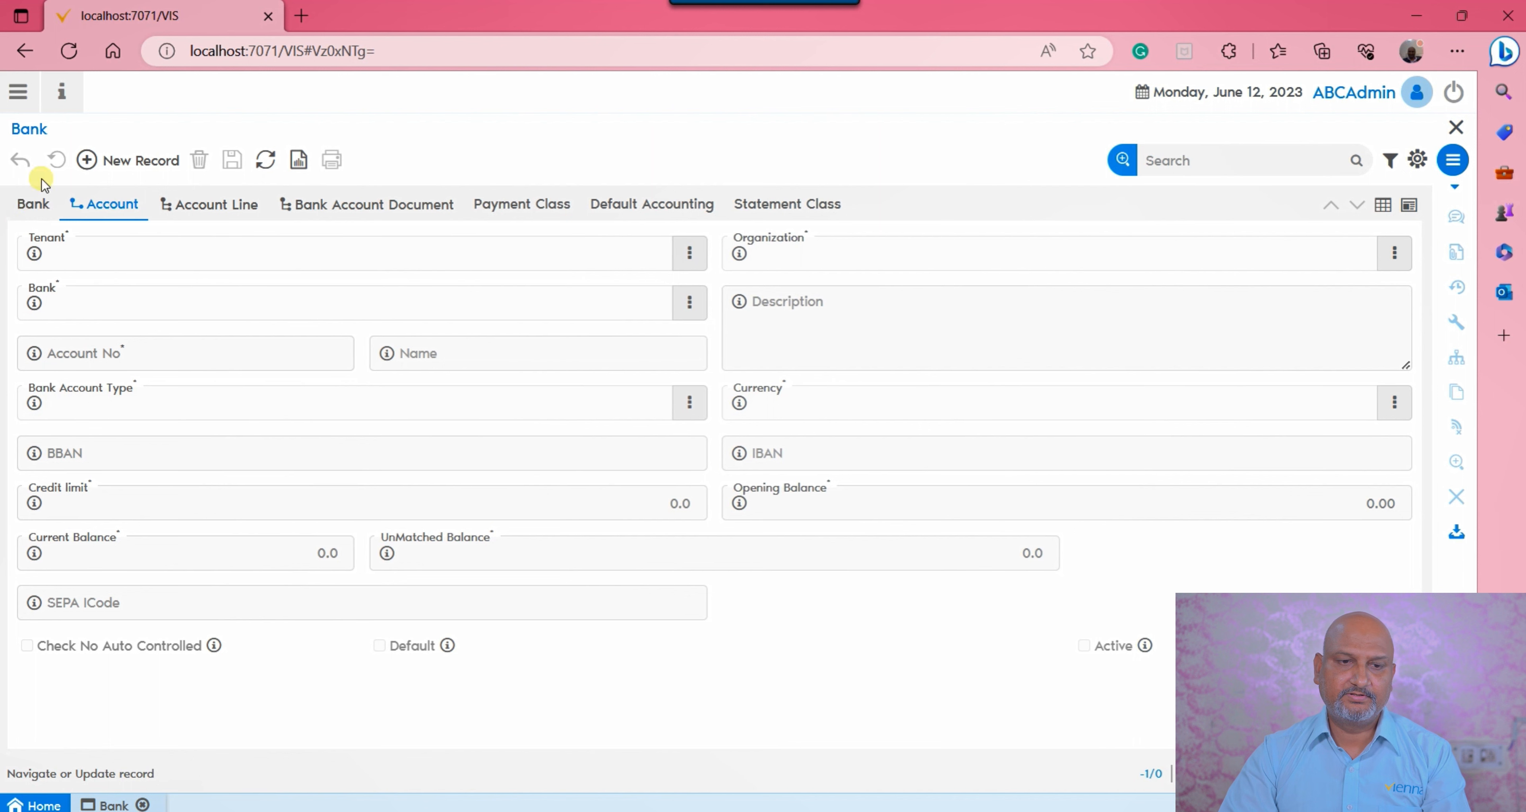
click(116, 161)
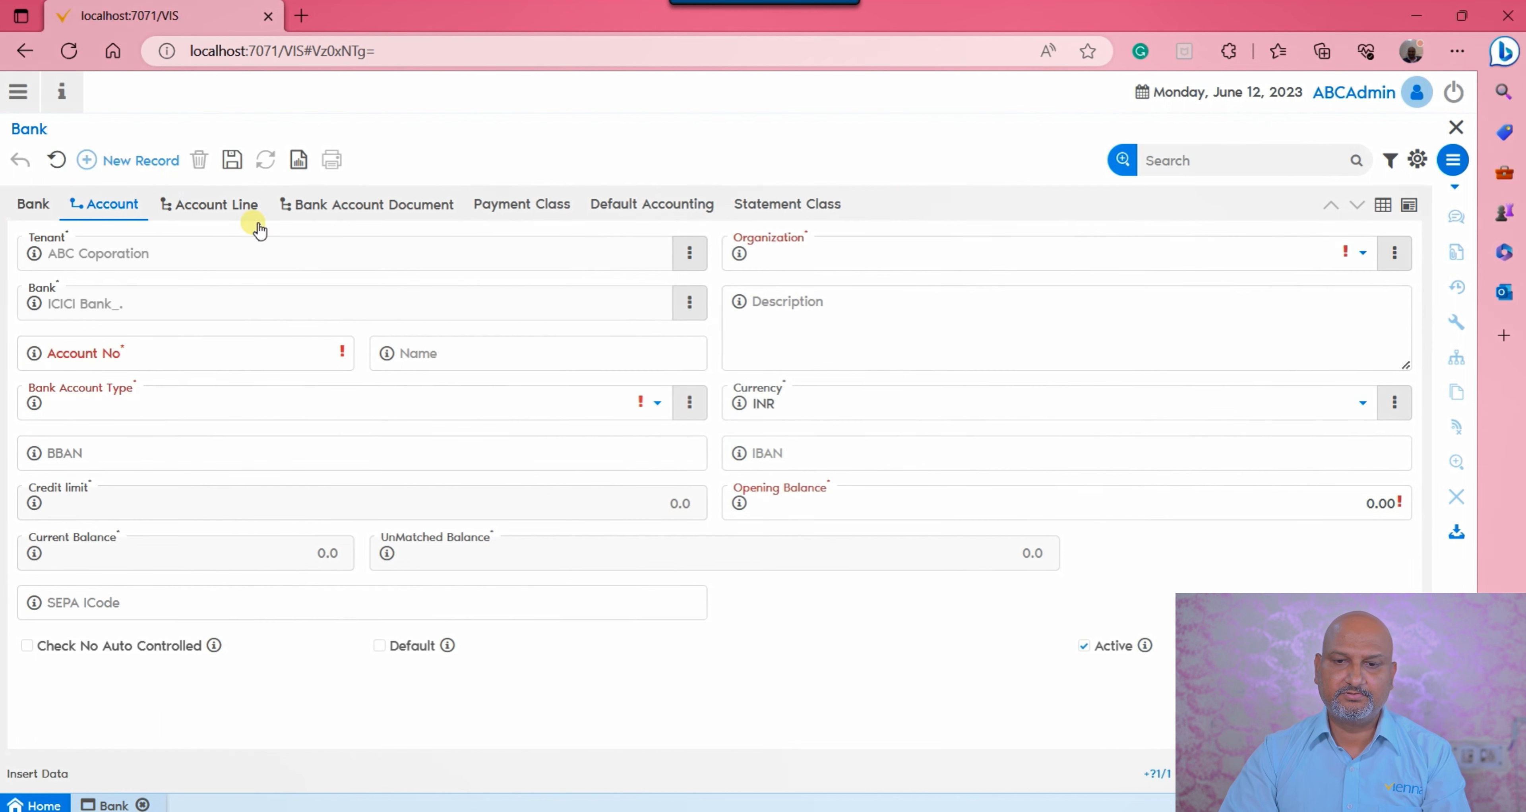
click(855, 243)
click(855, 288)
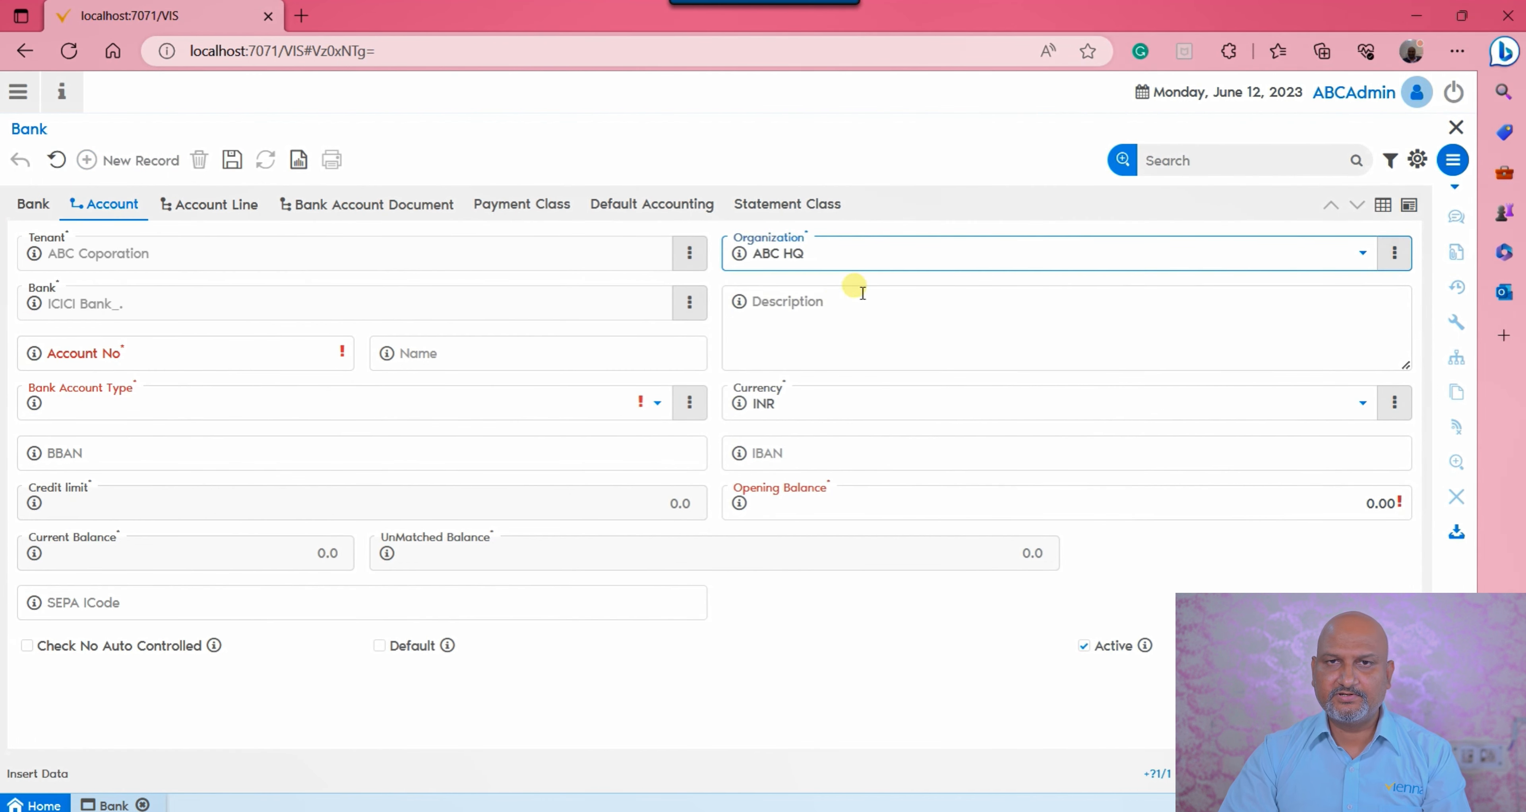
Enter the account number, name the account ABC Corporation and set the Bank Account Type to Checking.
click(209, 349)
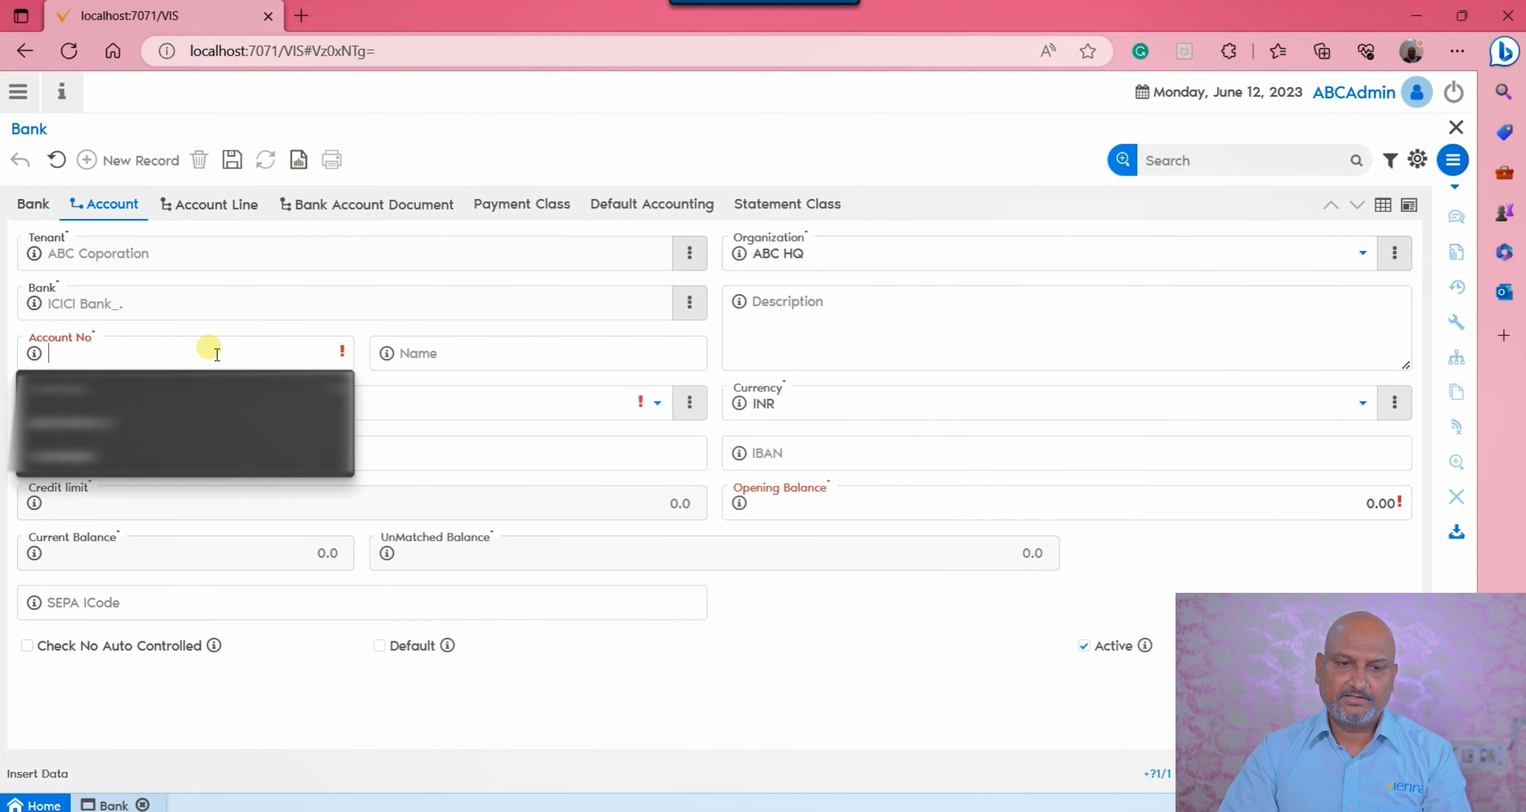
text(11112200)
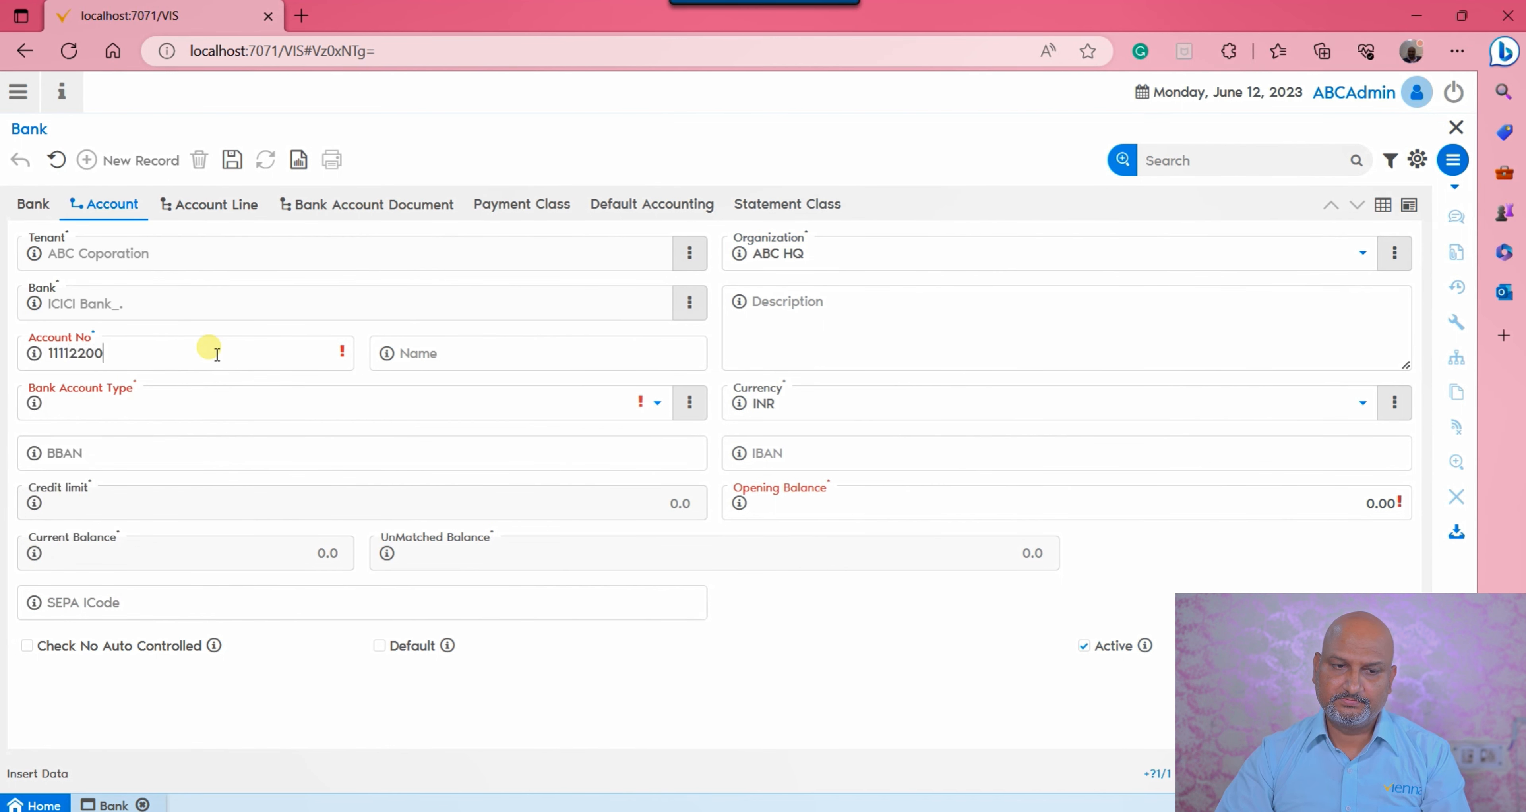
text(221)
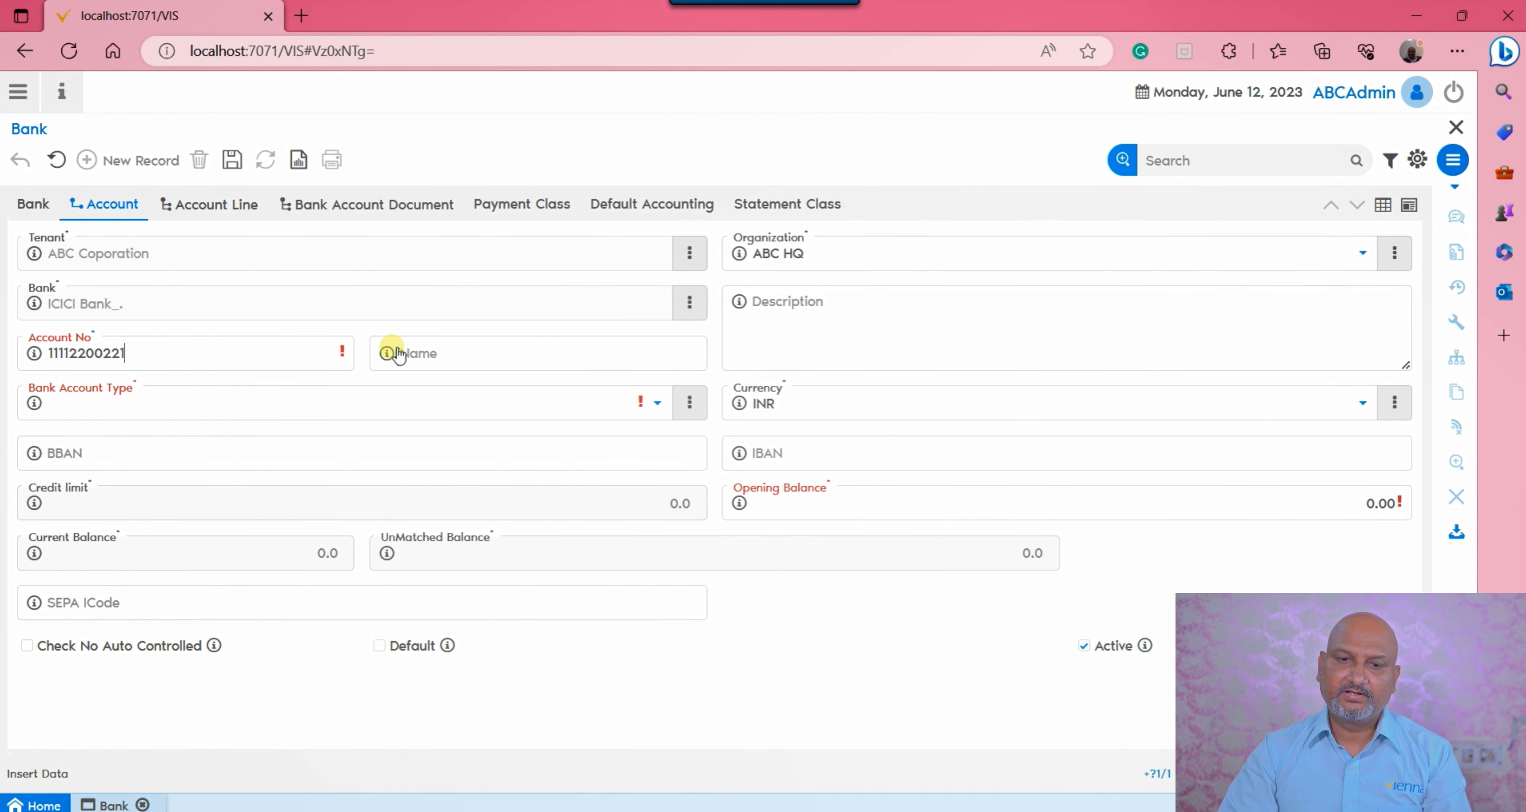
click(481, 346)
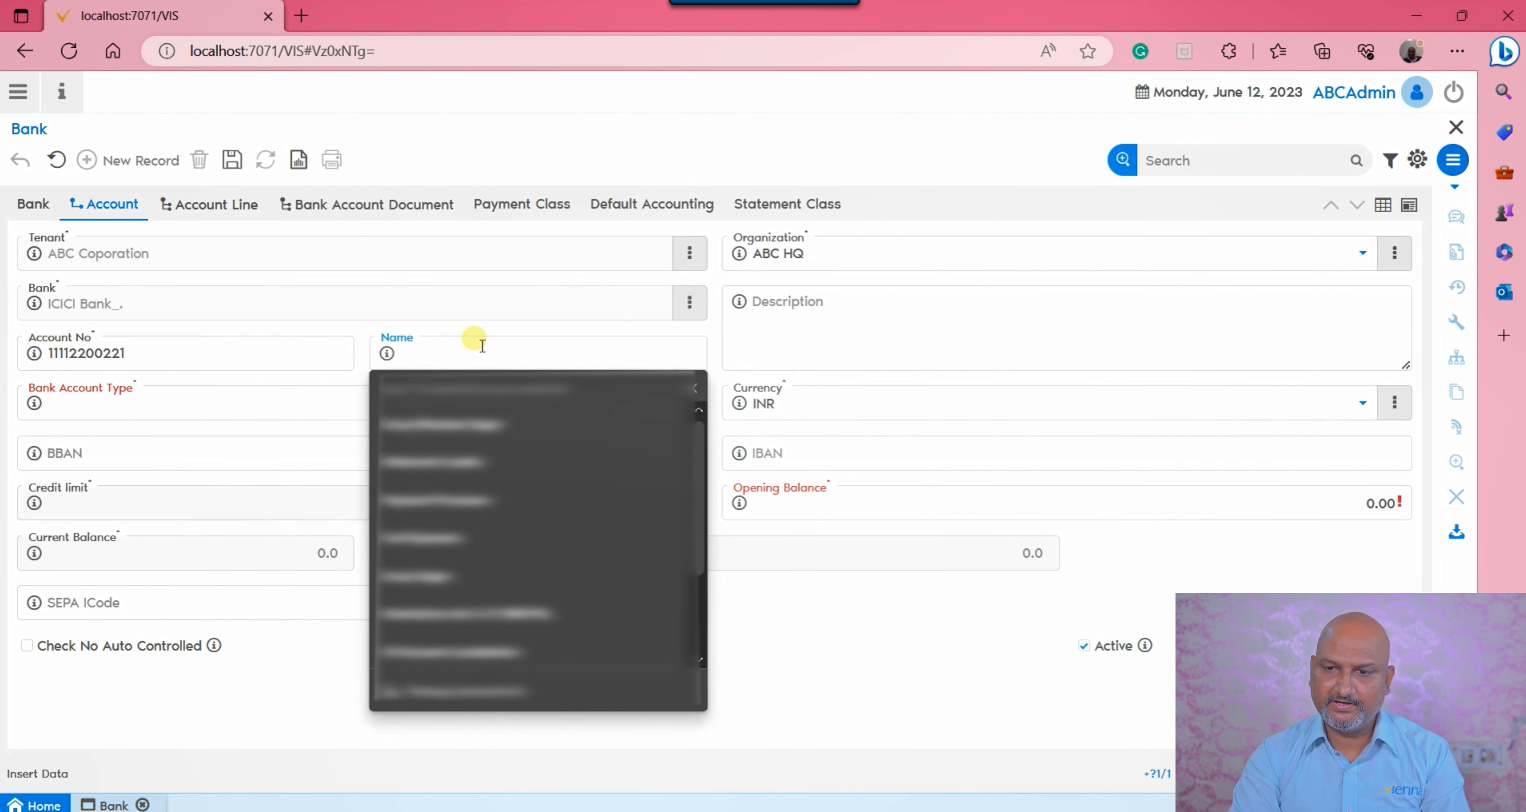
text(ABC Corporation)
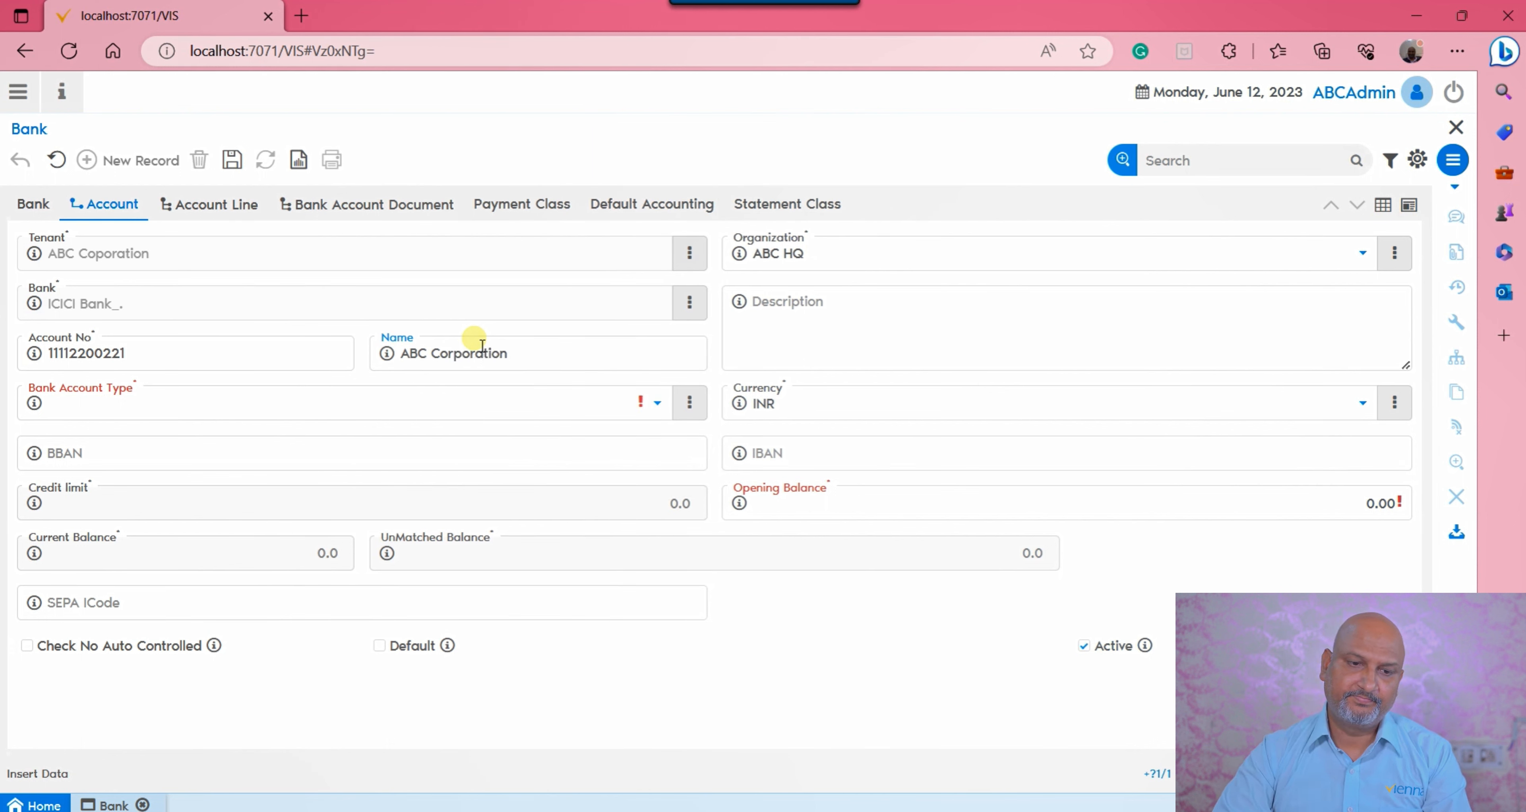
click(366, 392)
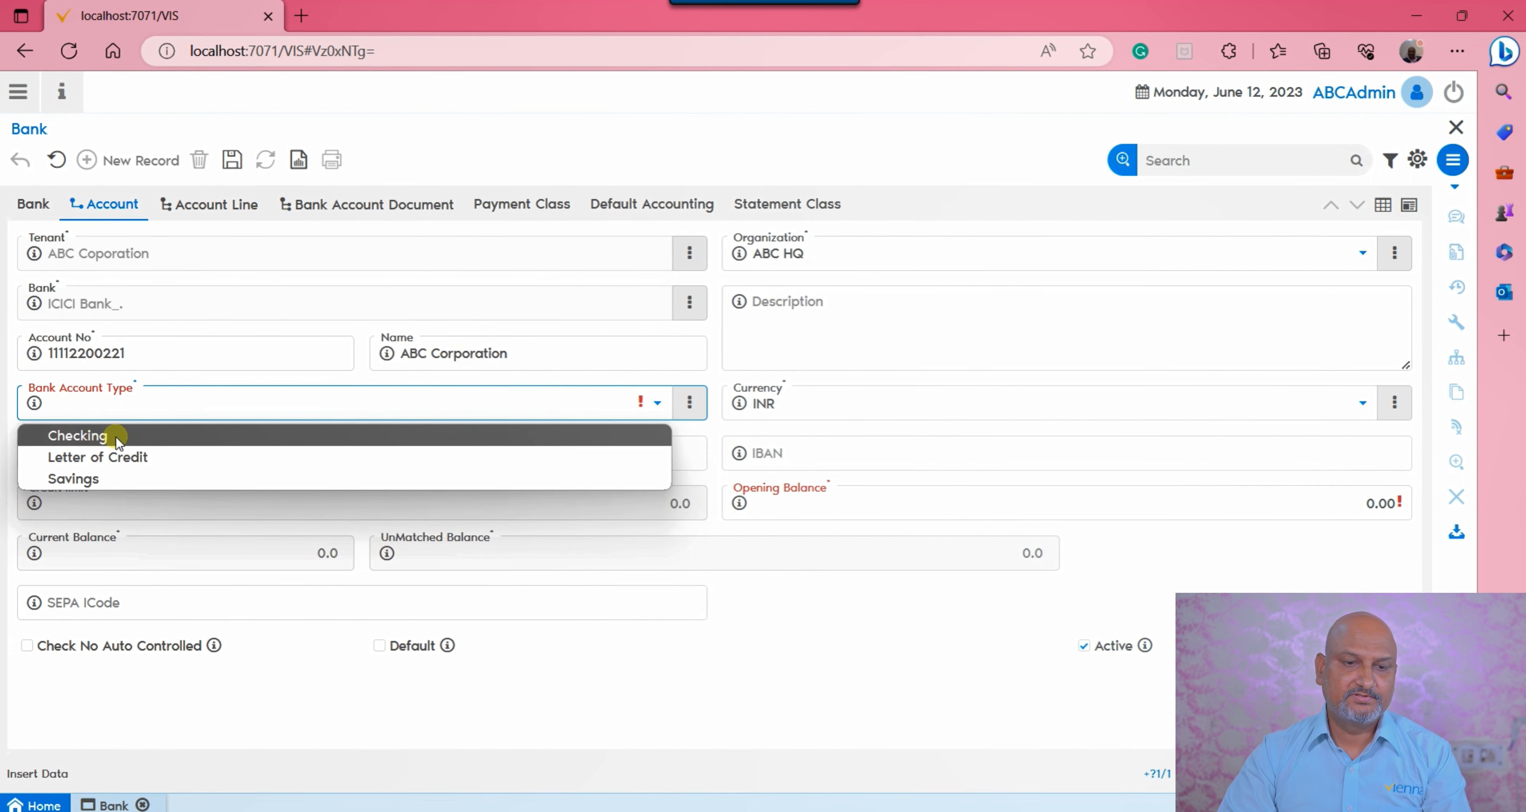
click(96, 438)
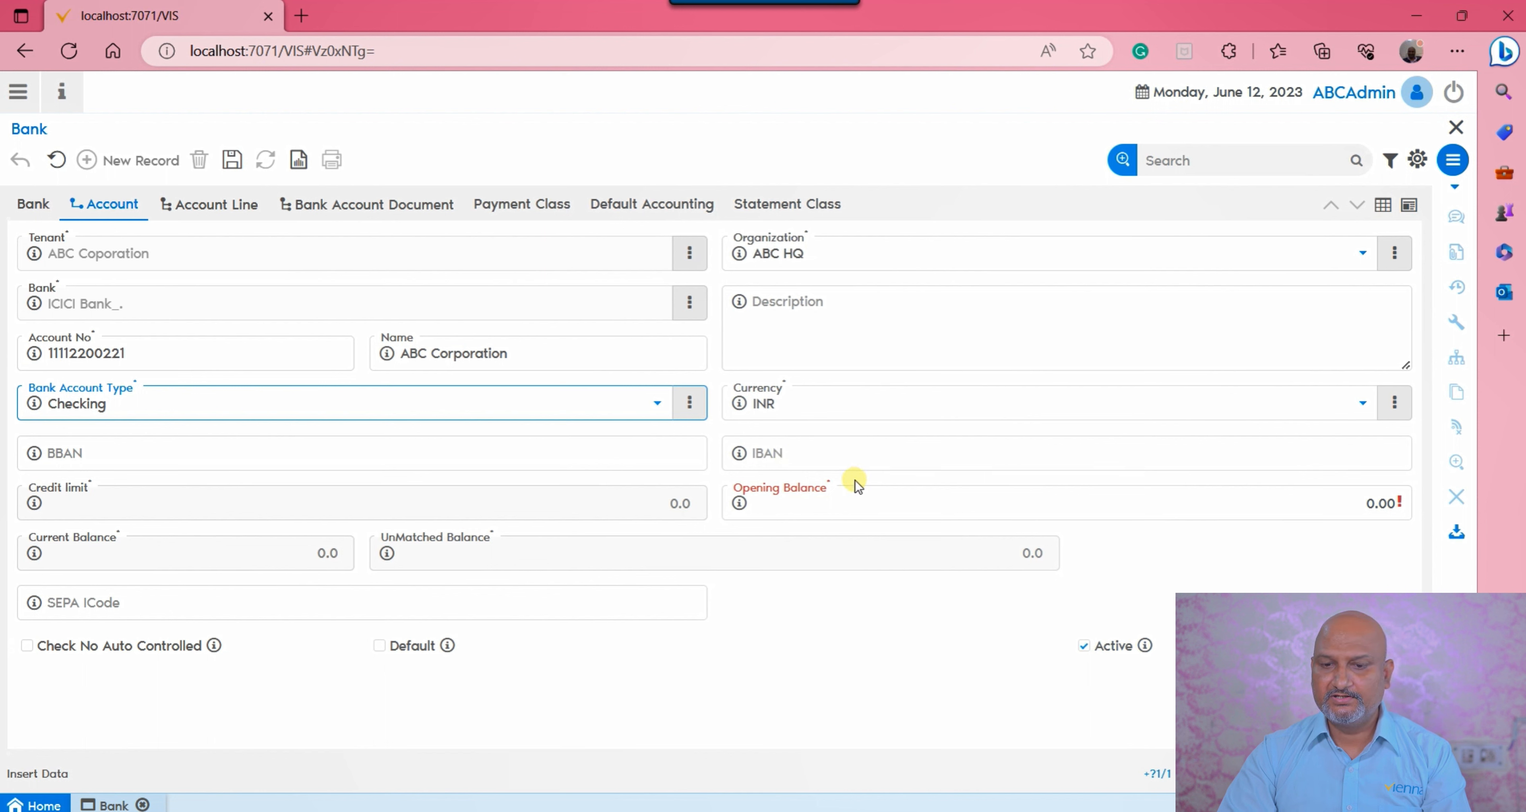
Set the opening balance to 50,000, enable Check No Auto Controlled and save the account record.
click(1344, 519)
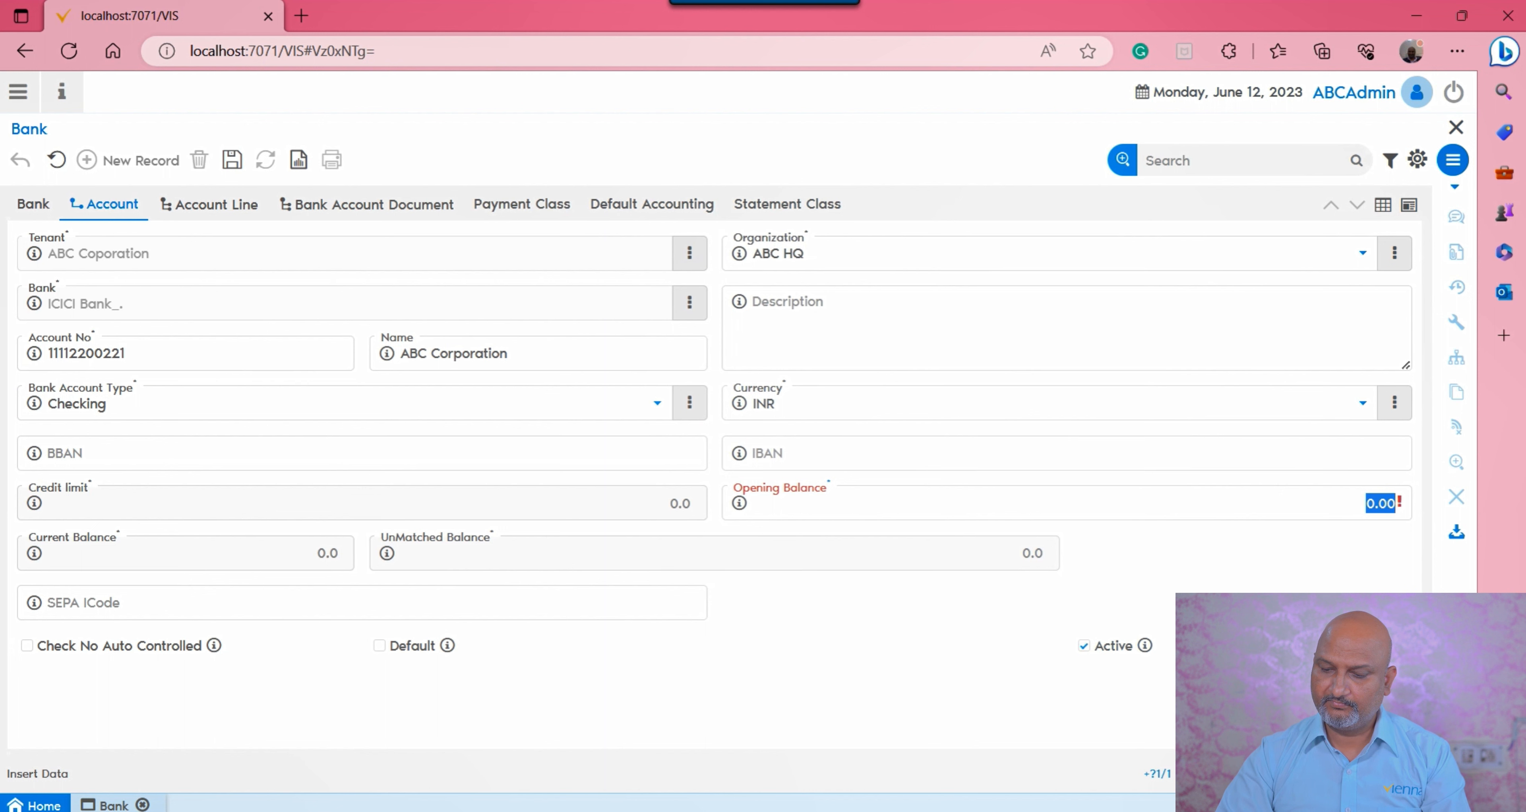
text(50,000)
click(737, 673)
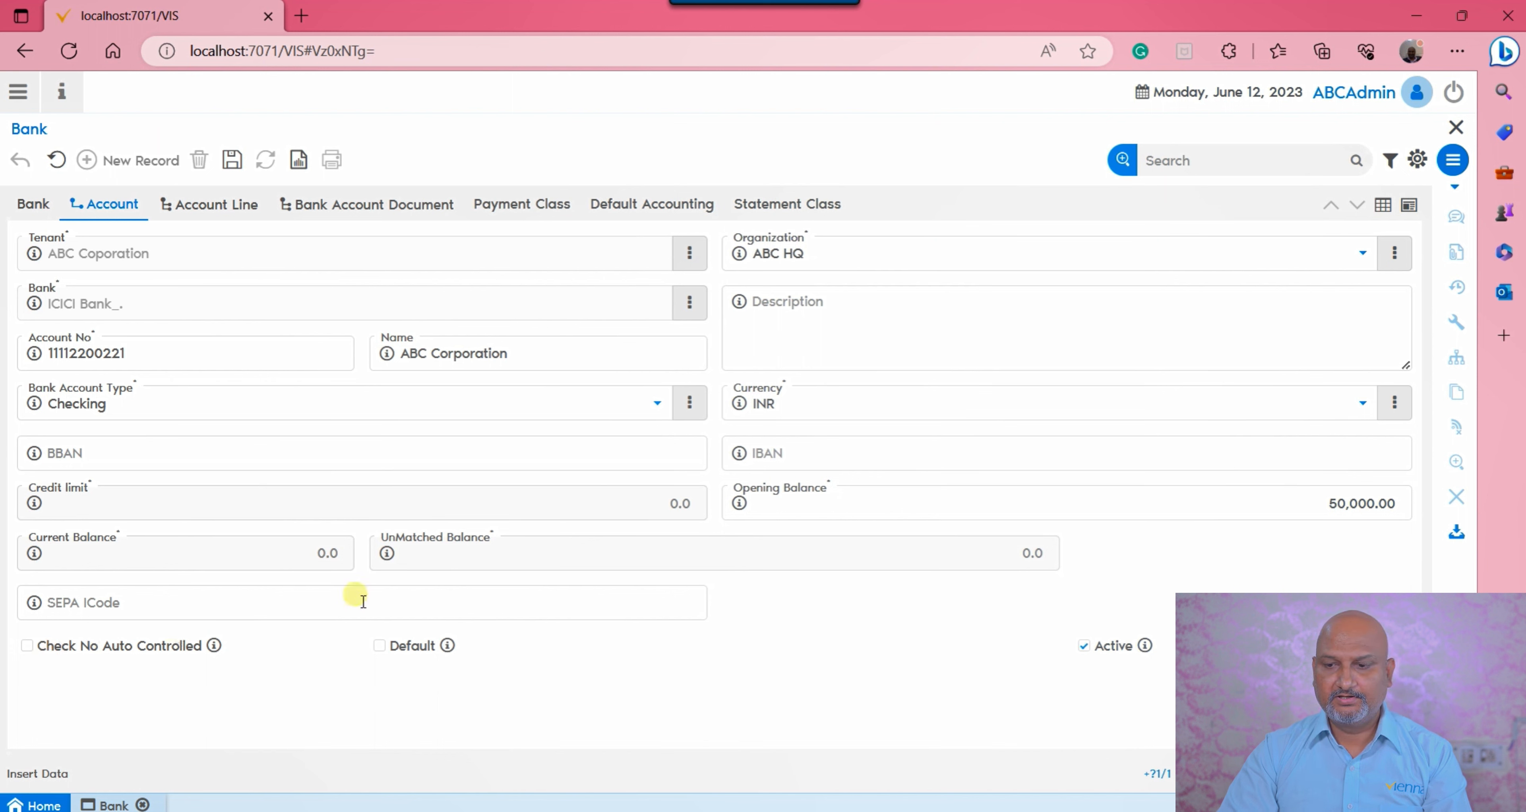
click(28, 646)
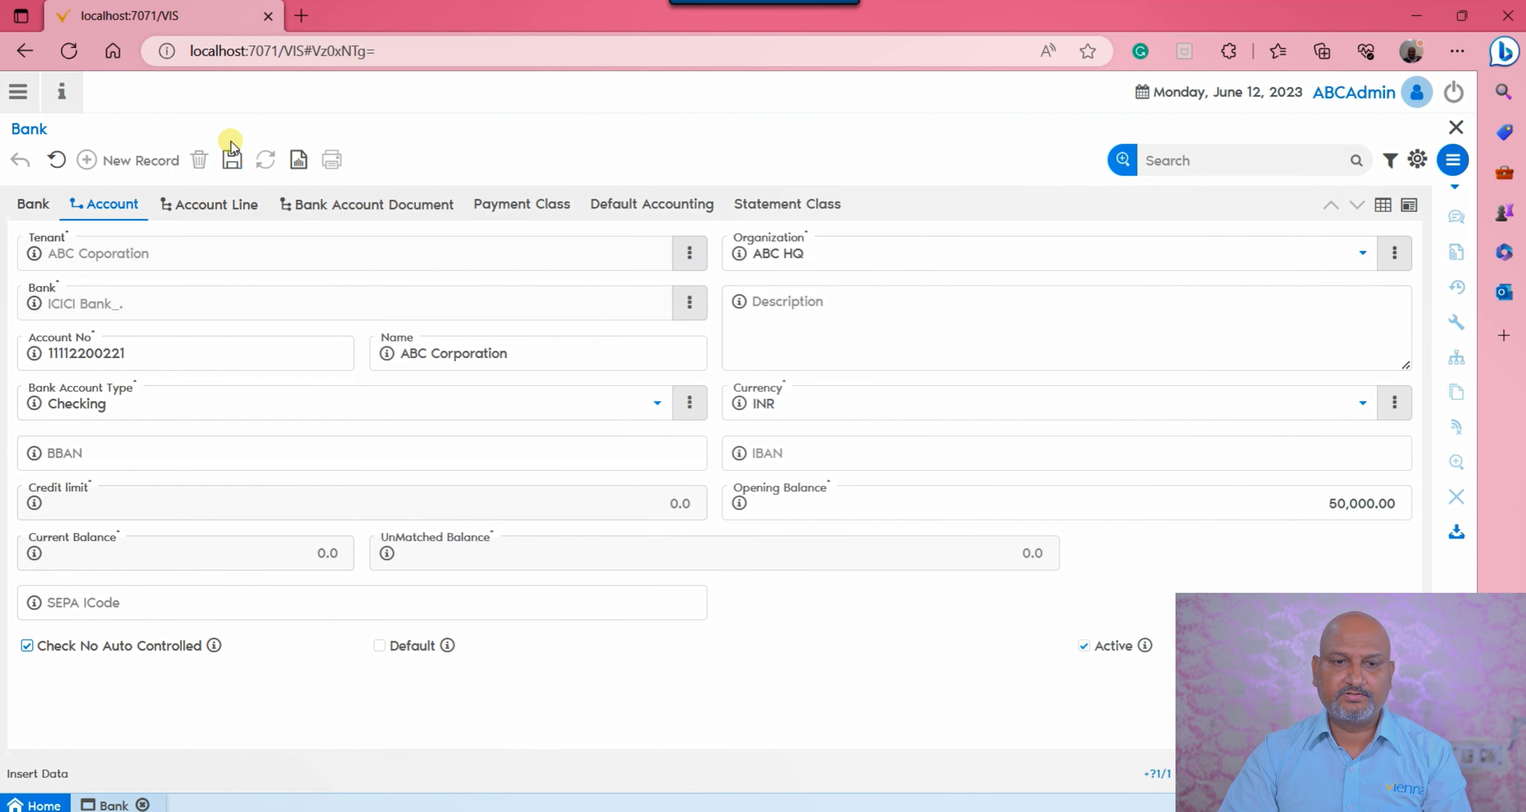
click(232, 162)
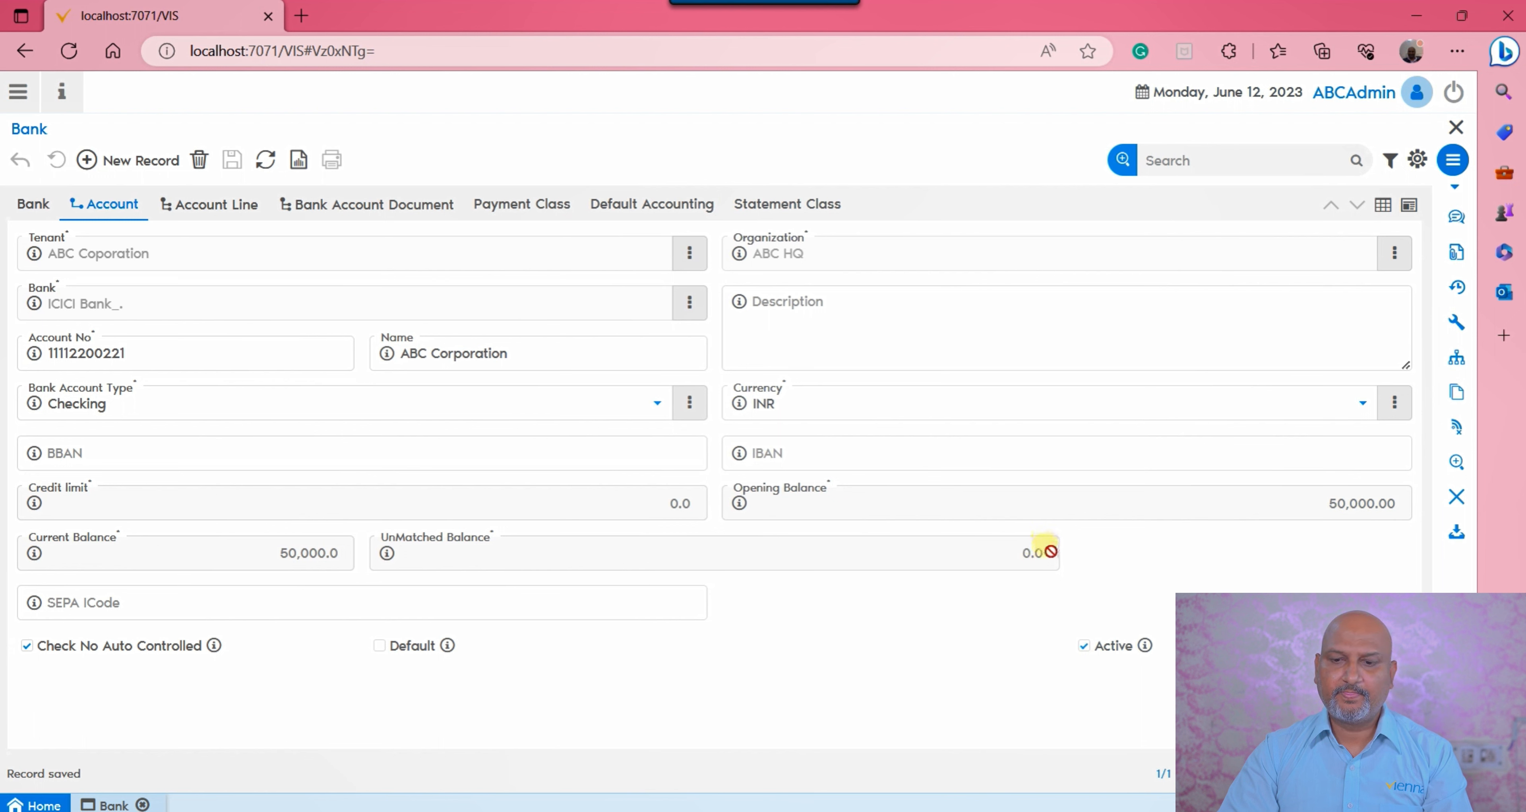
Show the account line details of the bank account in single-record view.
click(216, 207)
click(1381, 208)
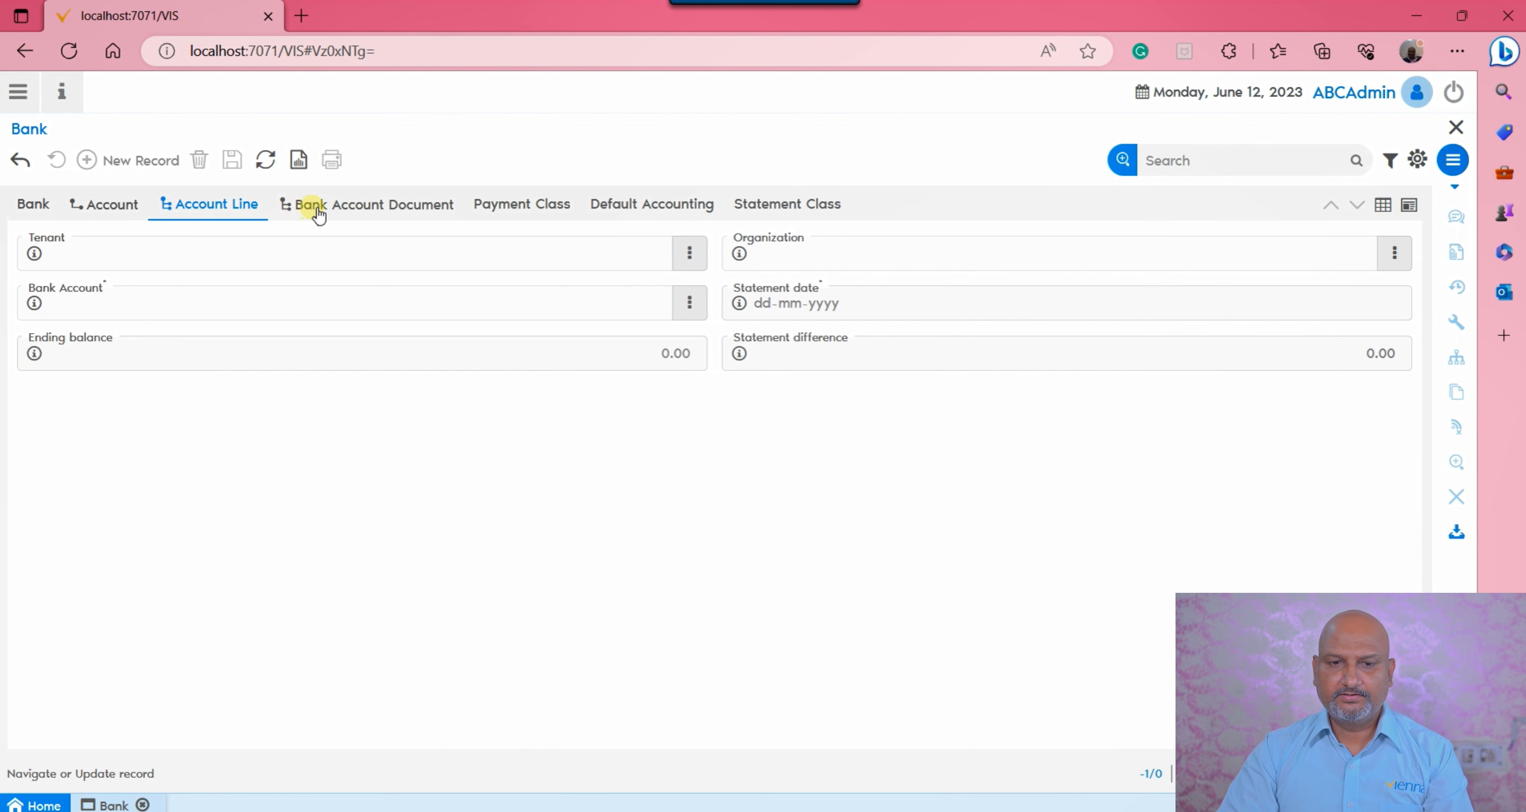
Create a new bank account document for the account and name it Checkbook-1.
click(331, 204)
click(1383, 205)
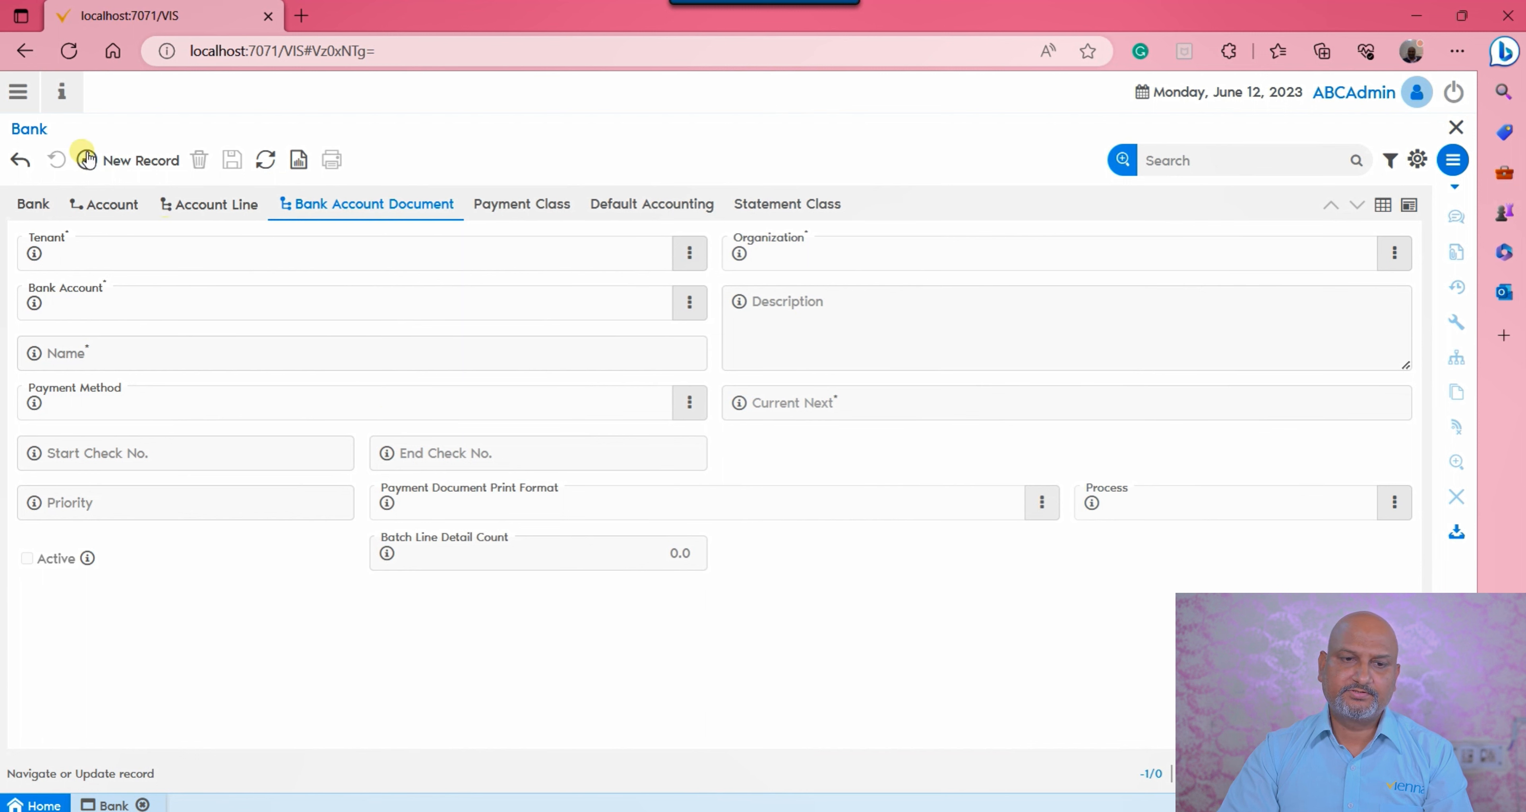
click(112, 159)
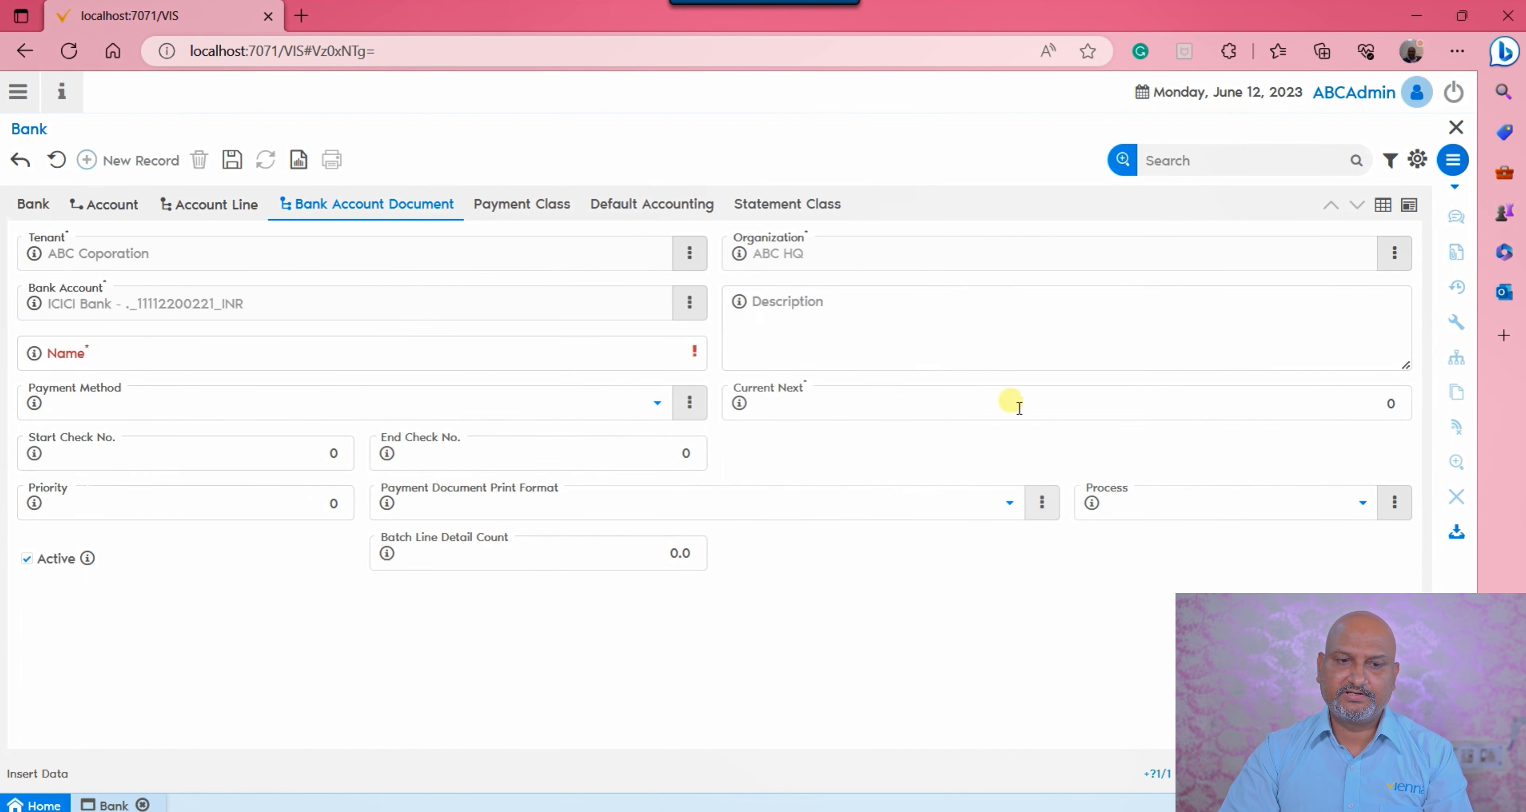
click(366, 352)
text(Ch)
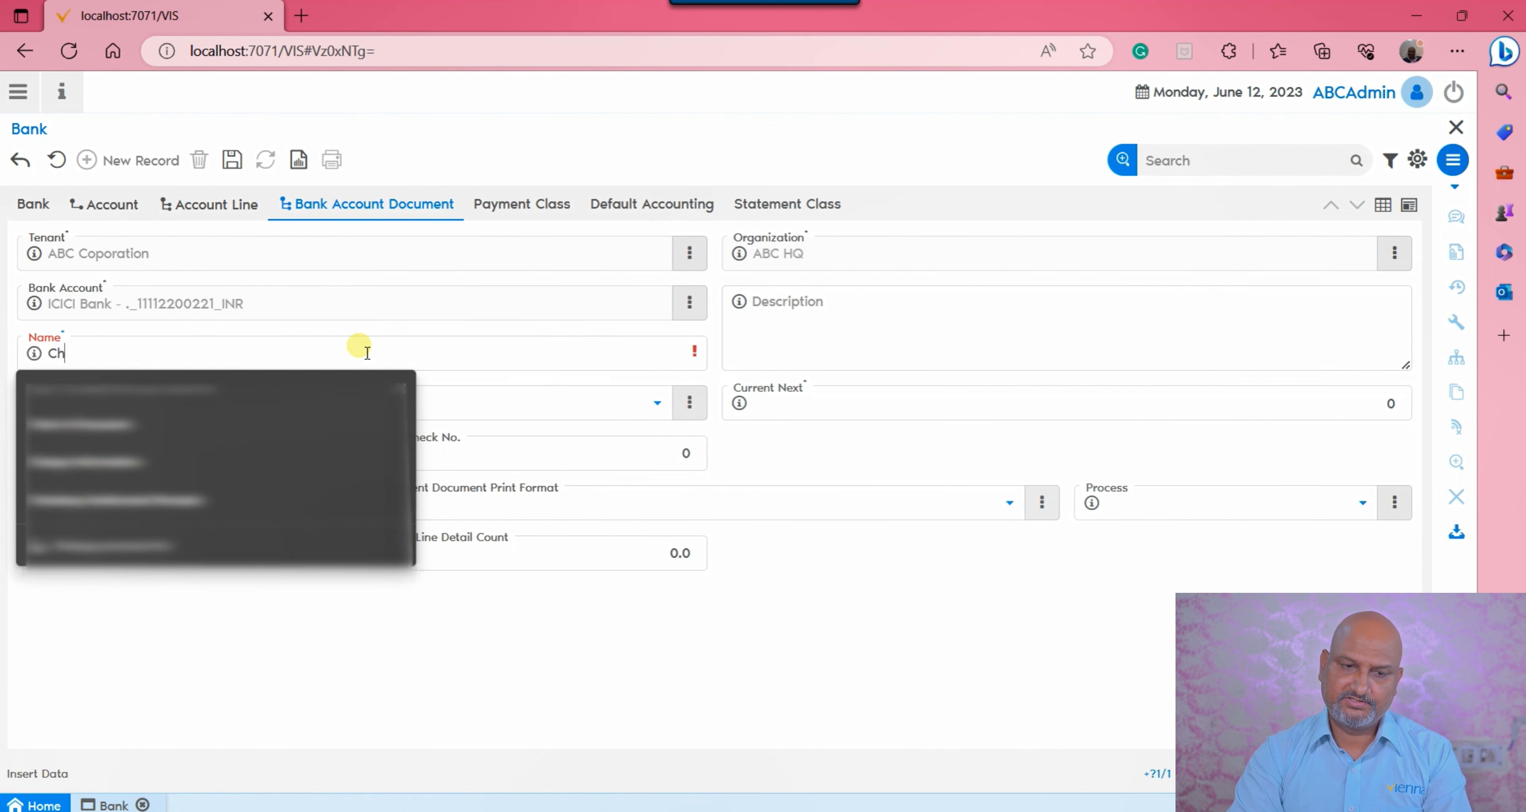
text(eckbook-1)
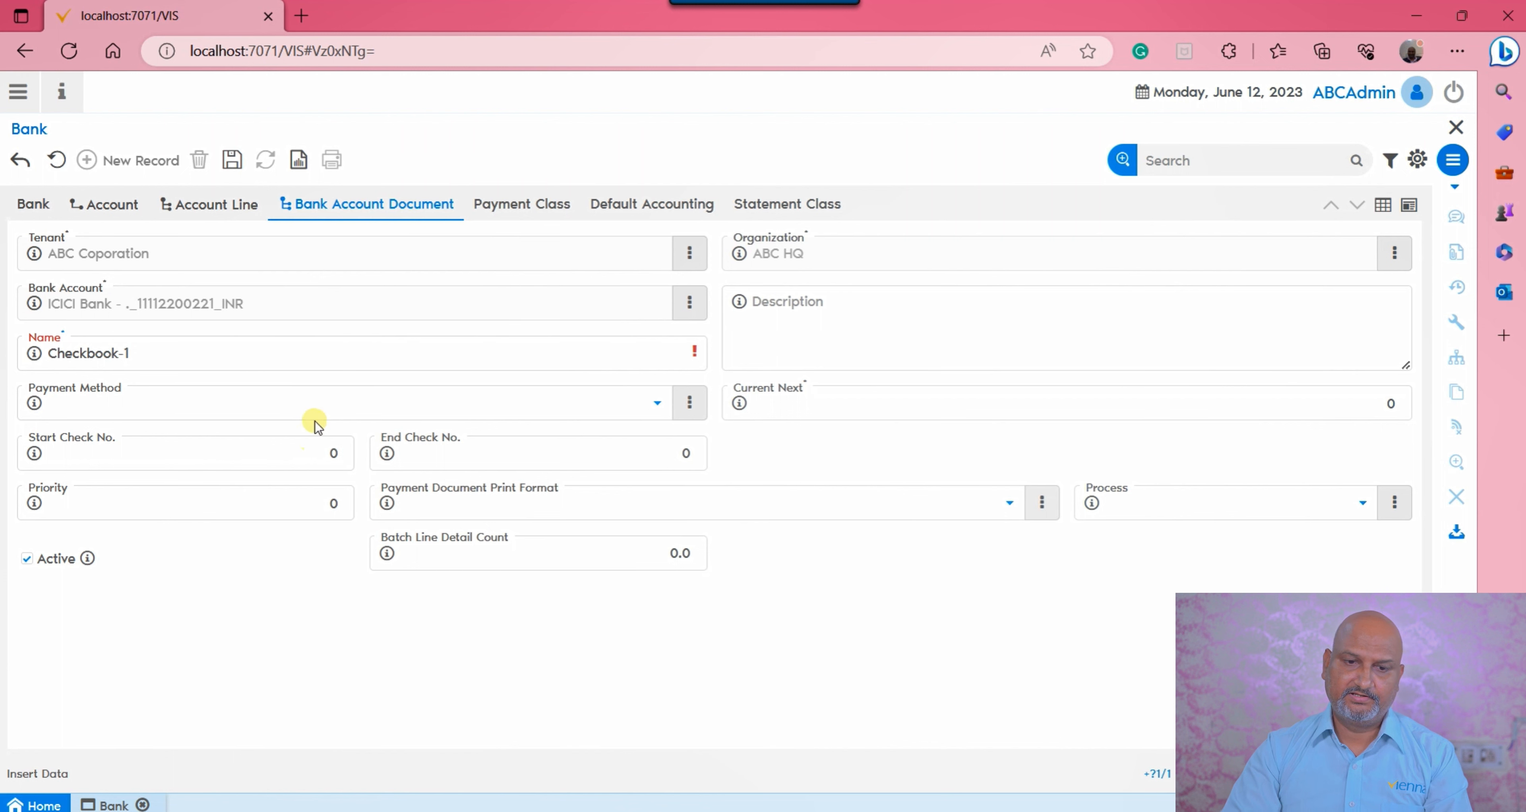
Set the Payment Method of Checkbook-1 to Cheque and its Current Next number to 10010.
click(320, 406)
click(157, 441)
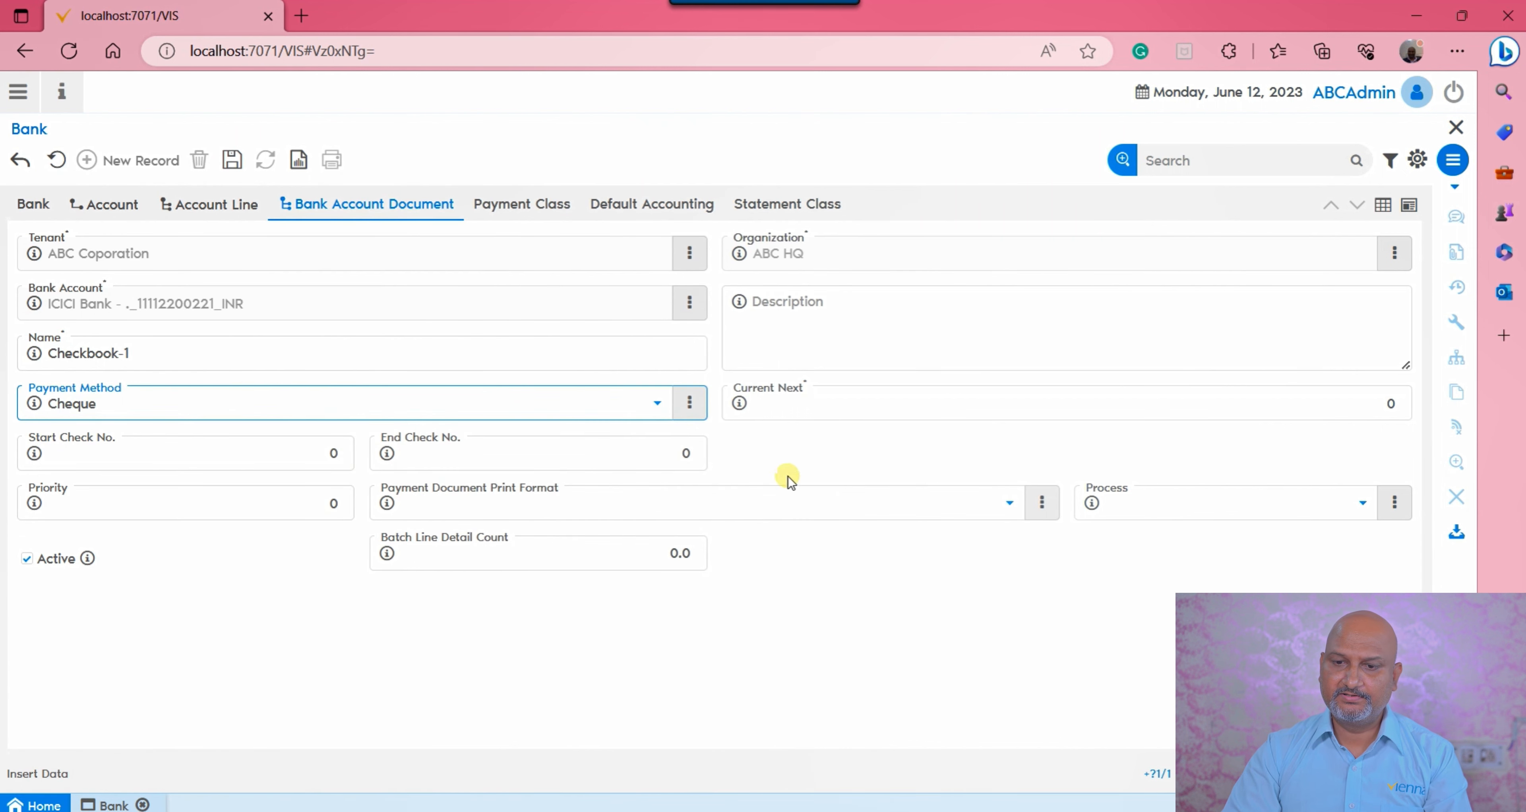
click(1351, 403)
text(1)
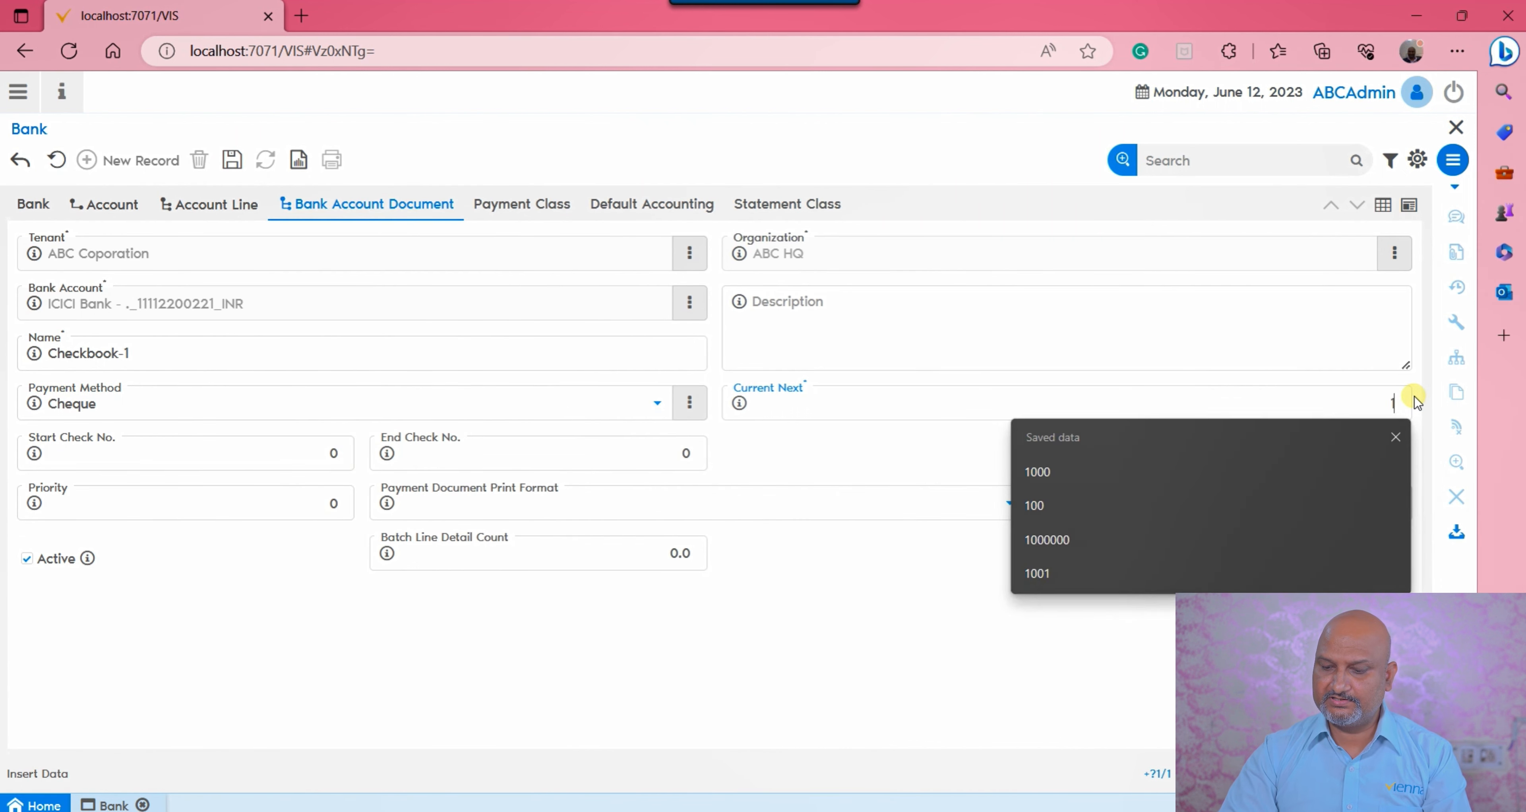
text(00)
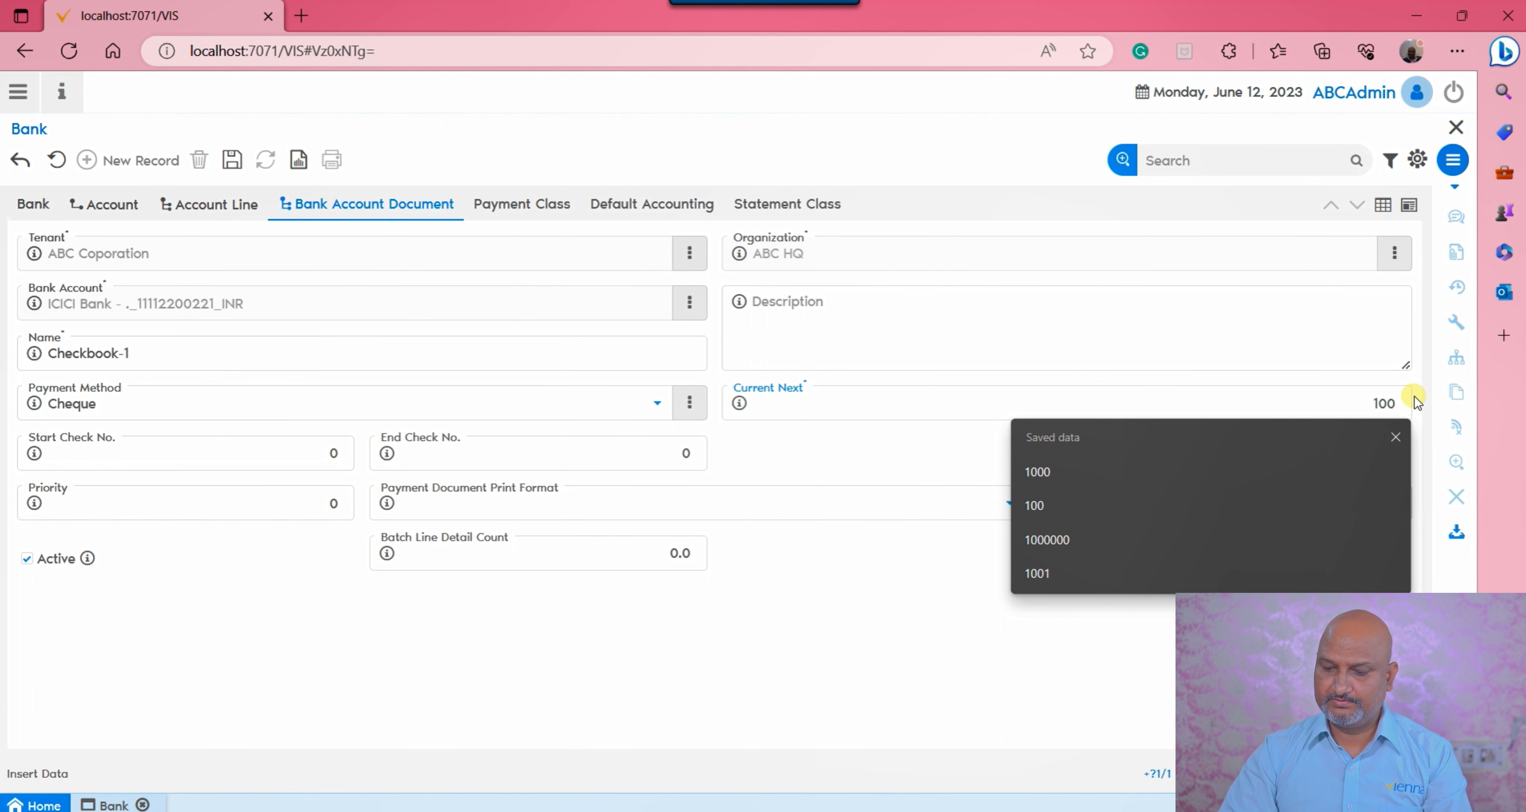
text(10)
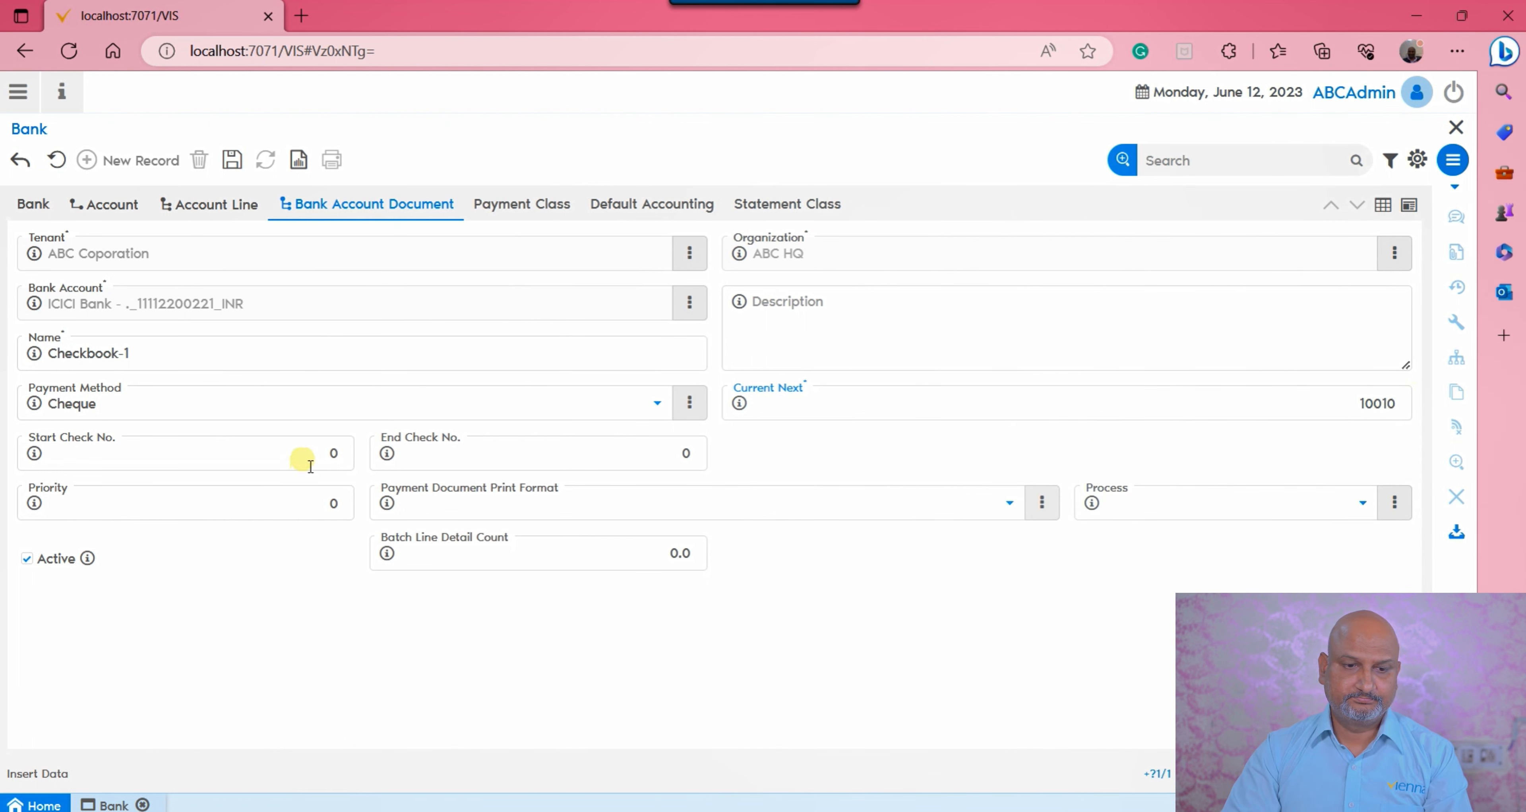
Set the checkbook's Start Check No. to 10010 and its End Check No. to 10020.
click(249, 454)
text(1000)
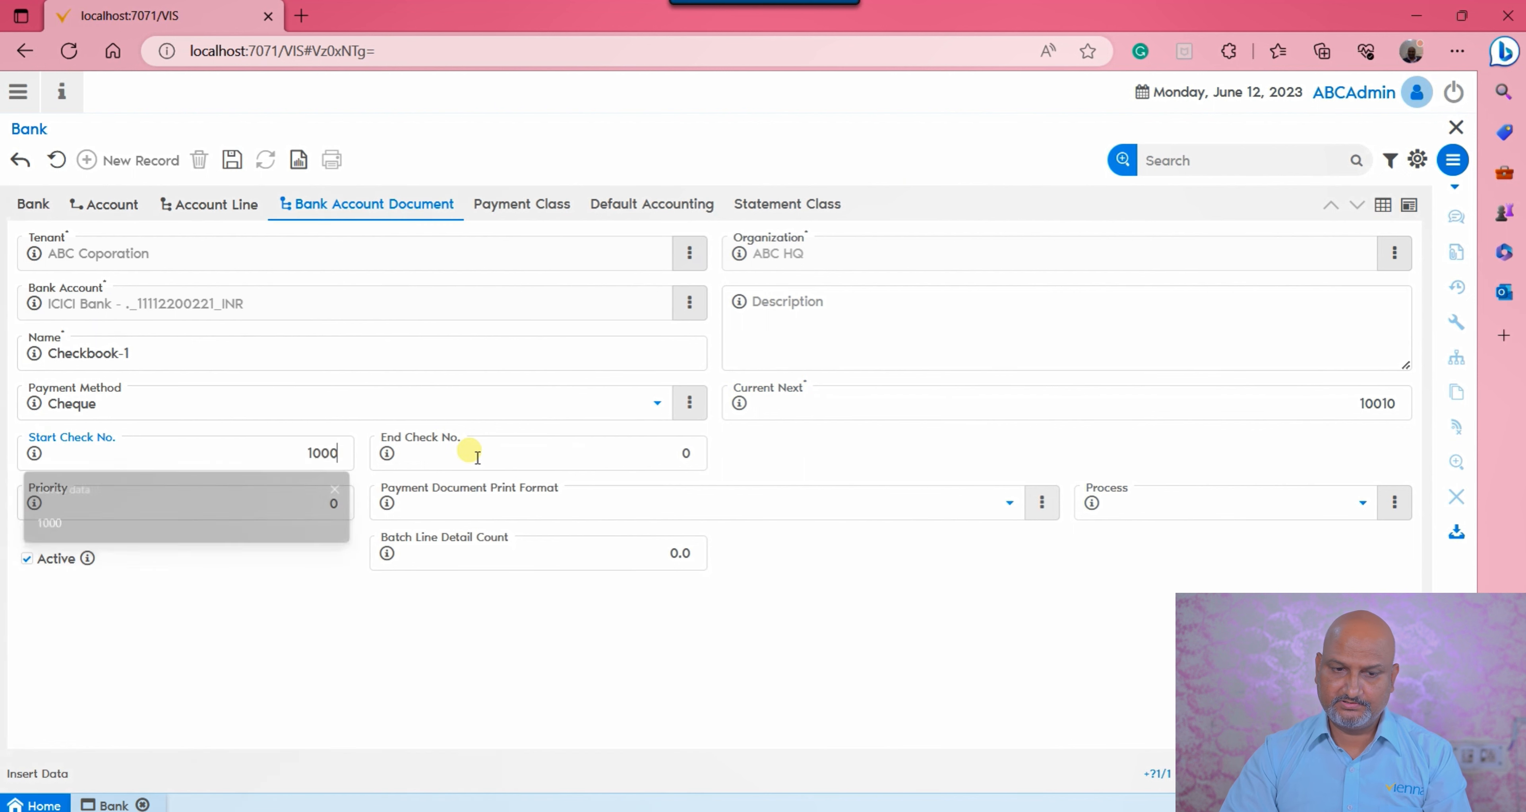
text(10)
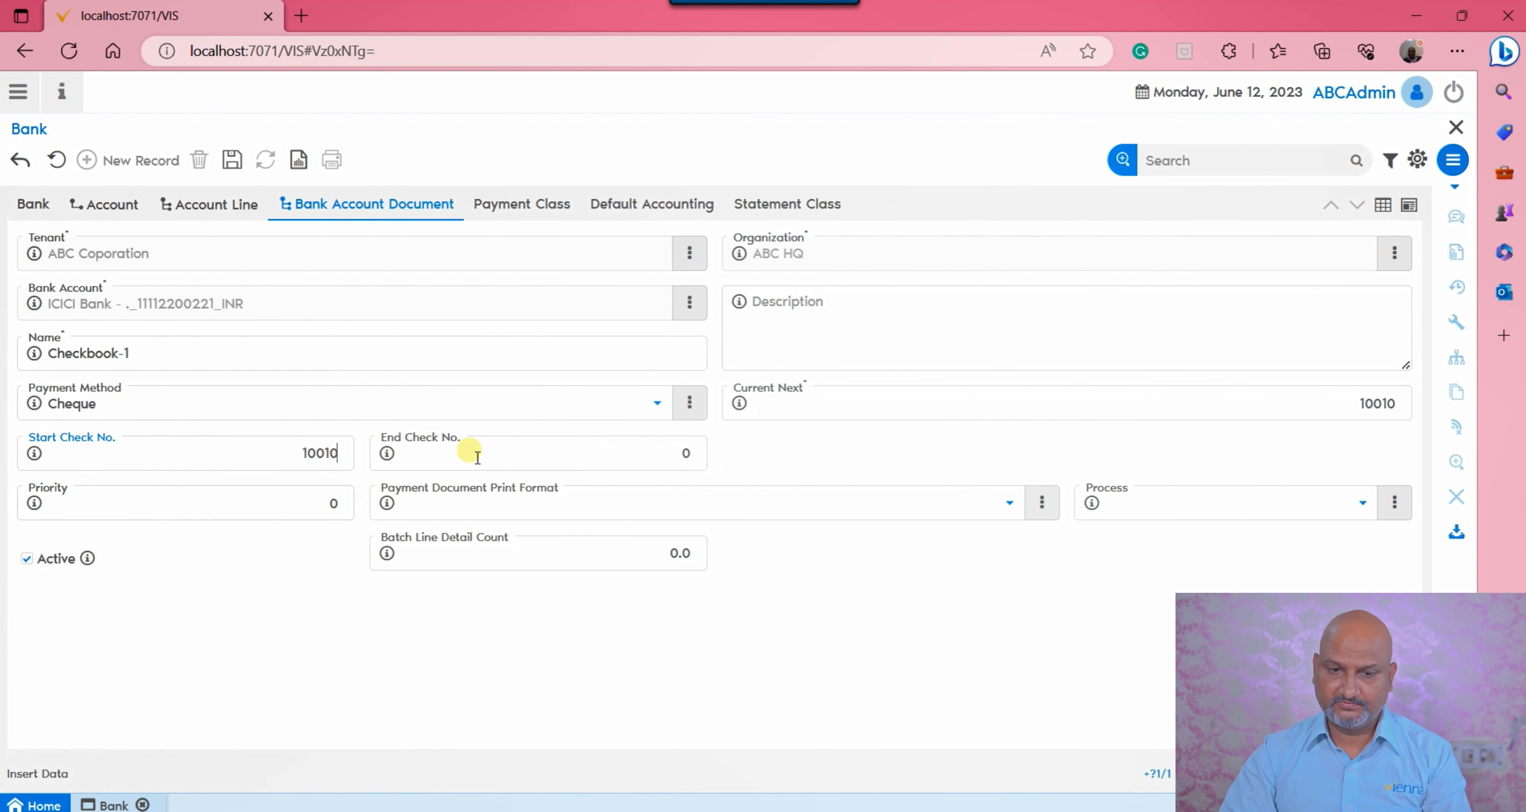
click(480, 455)
click(702, 450)
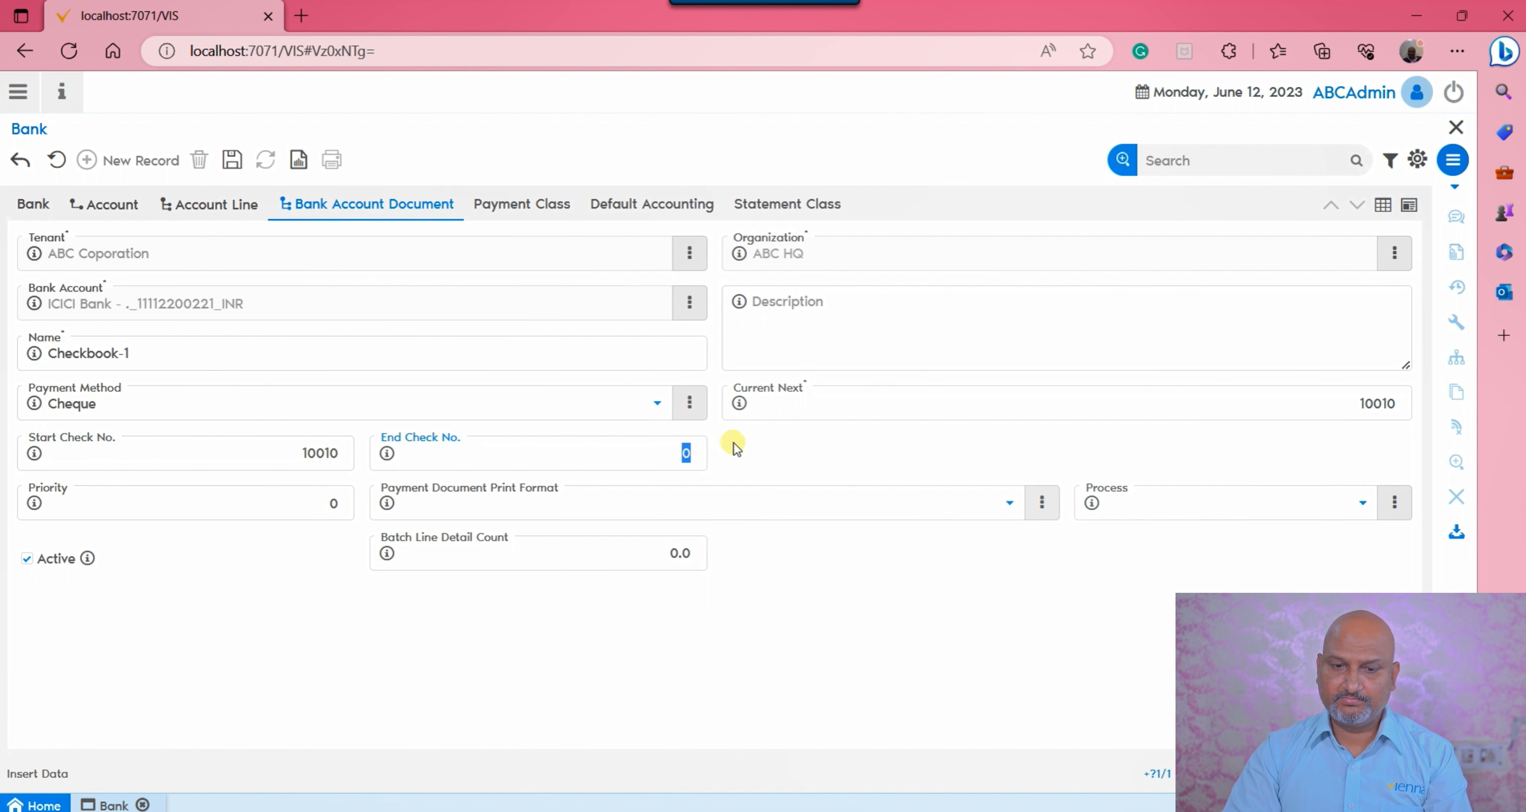
text(10020)
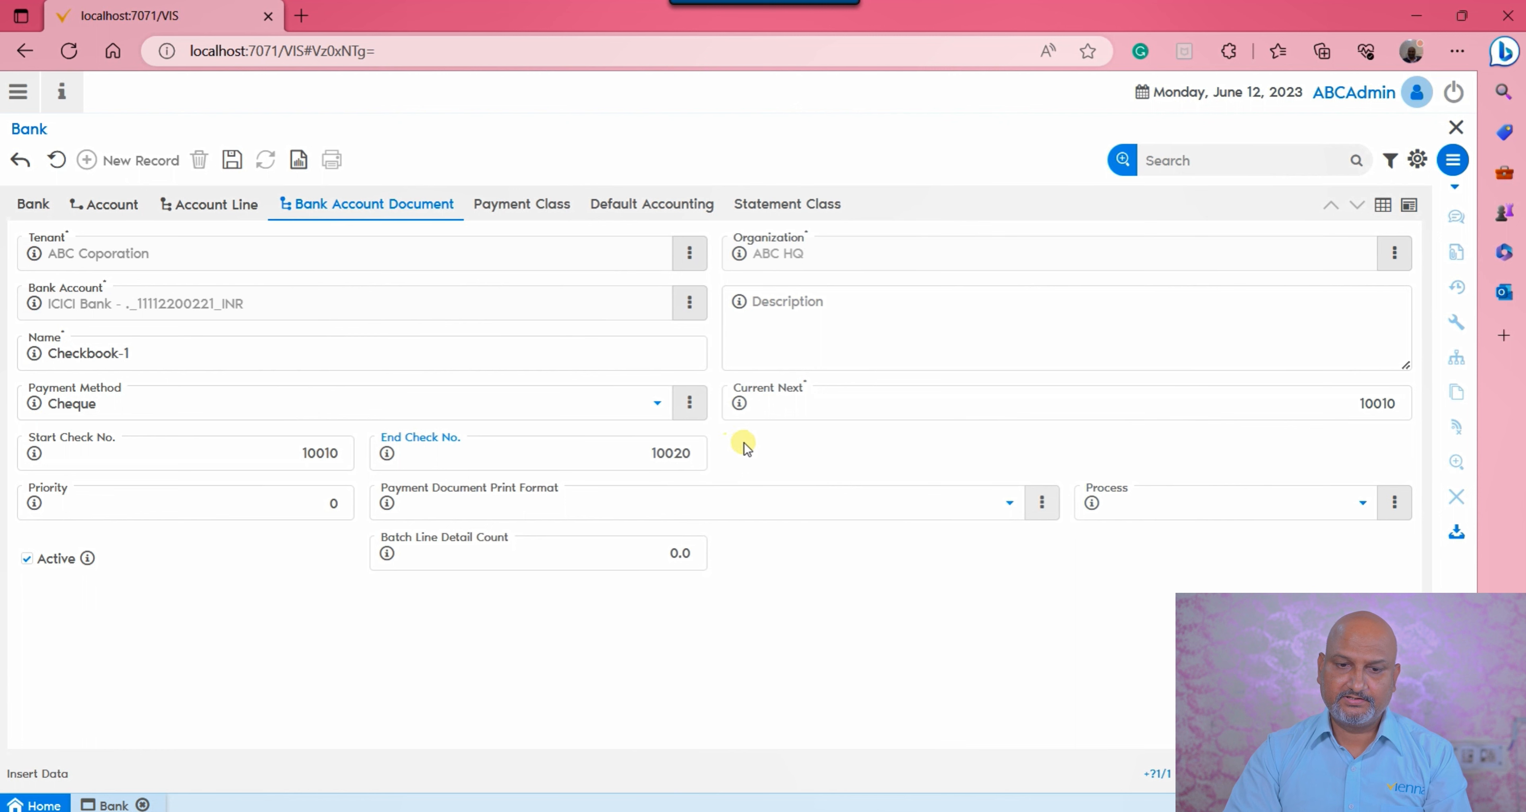
Set the checkbook's Priority to 1 and save the bank account document.
click(175, 502)
text(1)
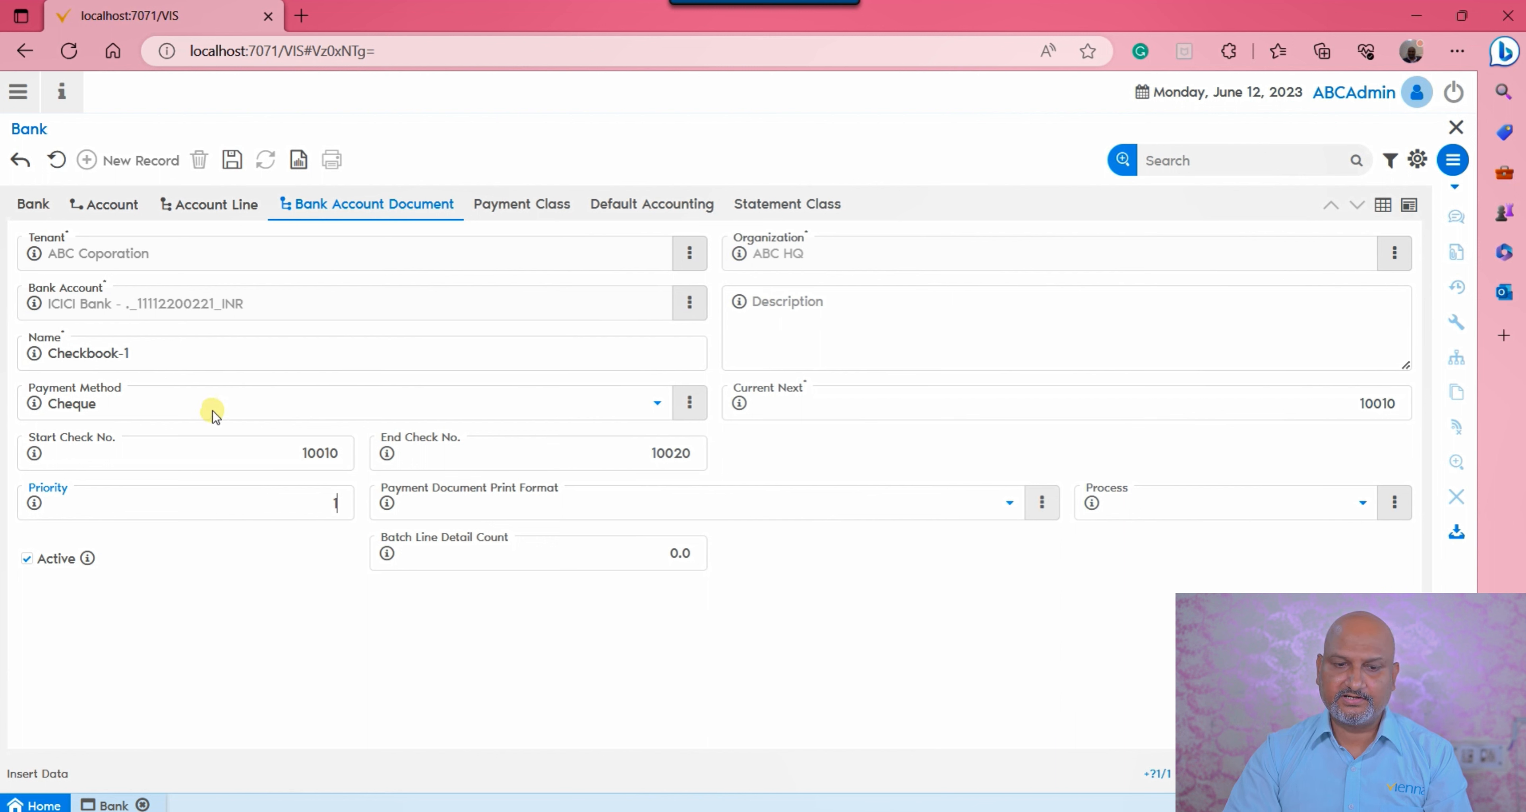
click(825, 691)
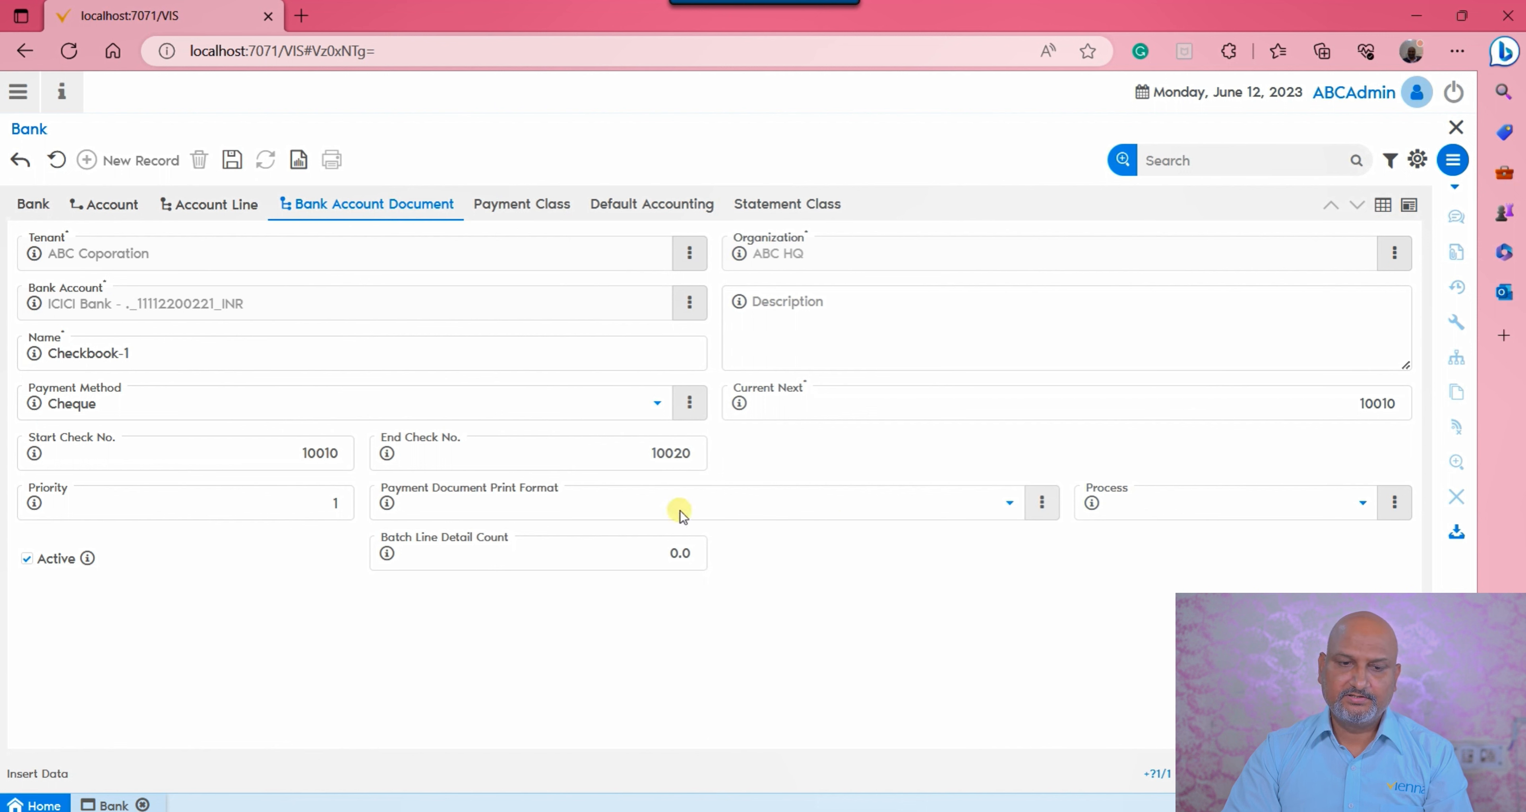
click(226, 161)
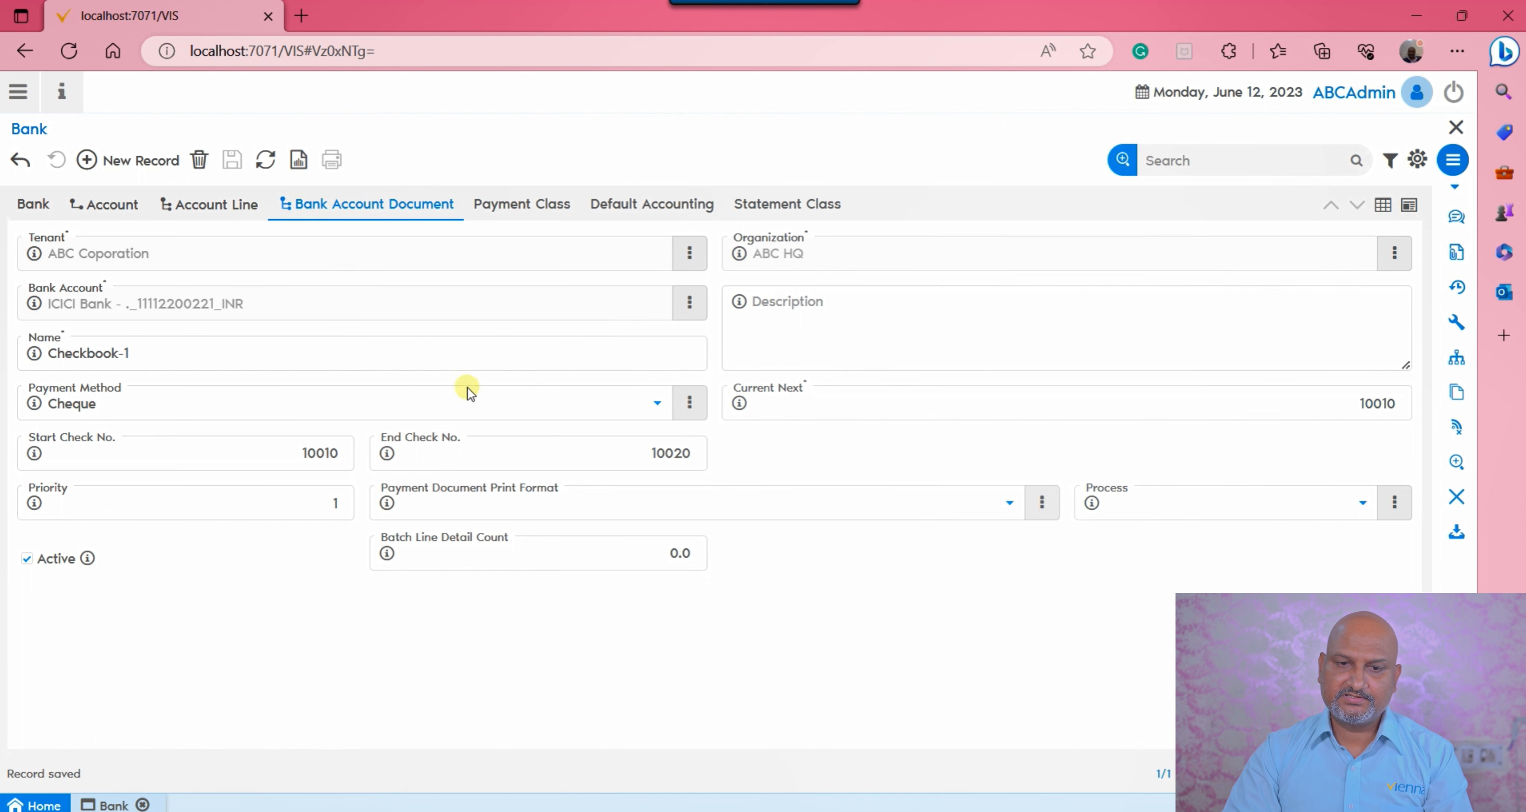
Show the Payment Class details of the bank account in single-record view.
click(520, 215)
click(1382, 204)
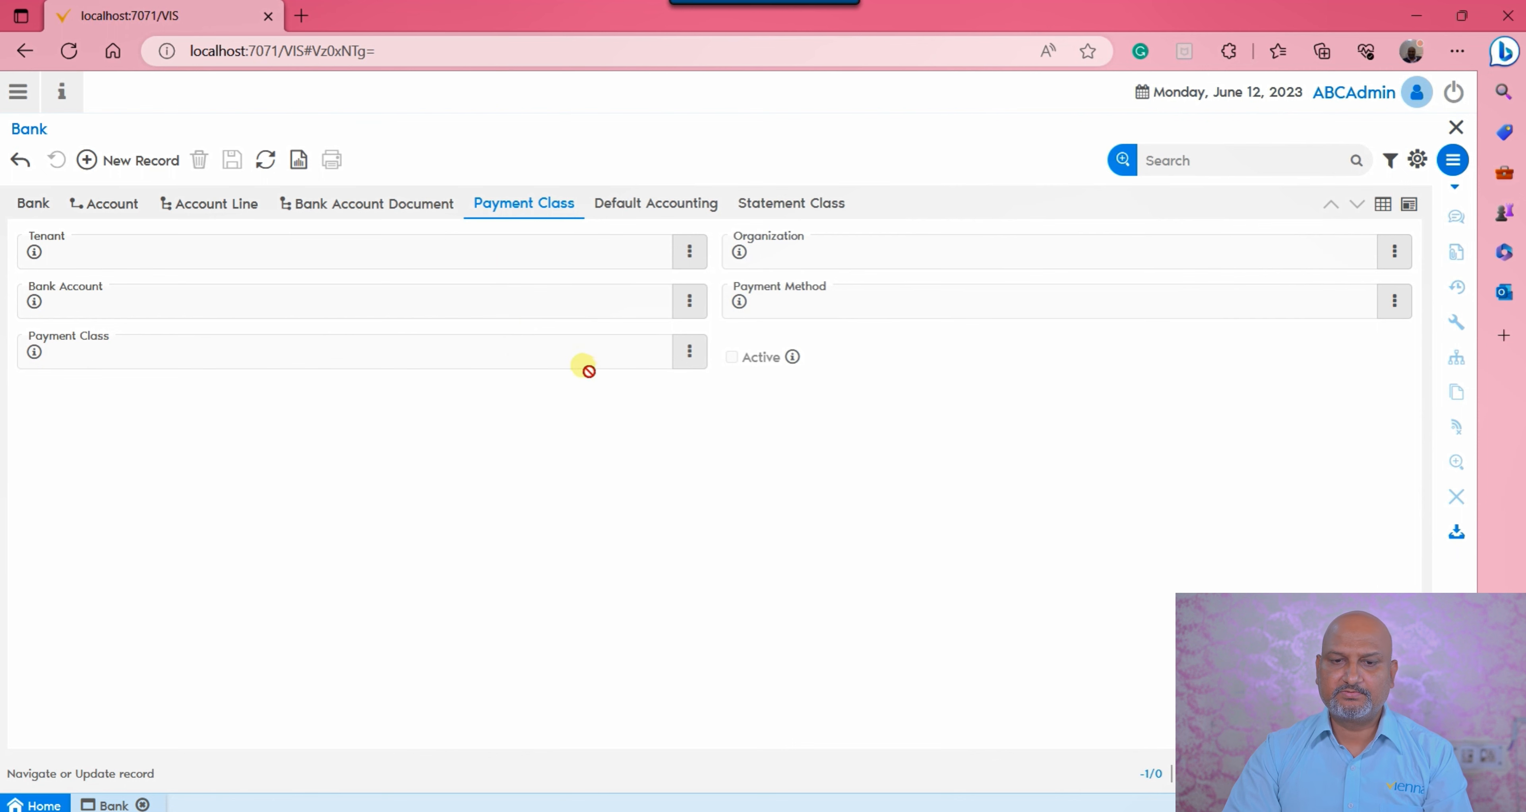
Examine the bank account's default accounting entries, widening the Accounting Default column and selecting each of its rows in turn.
click(616, 205)
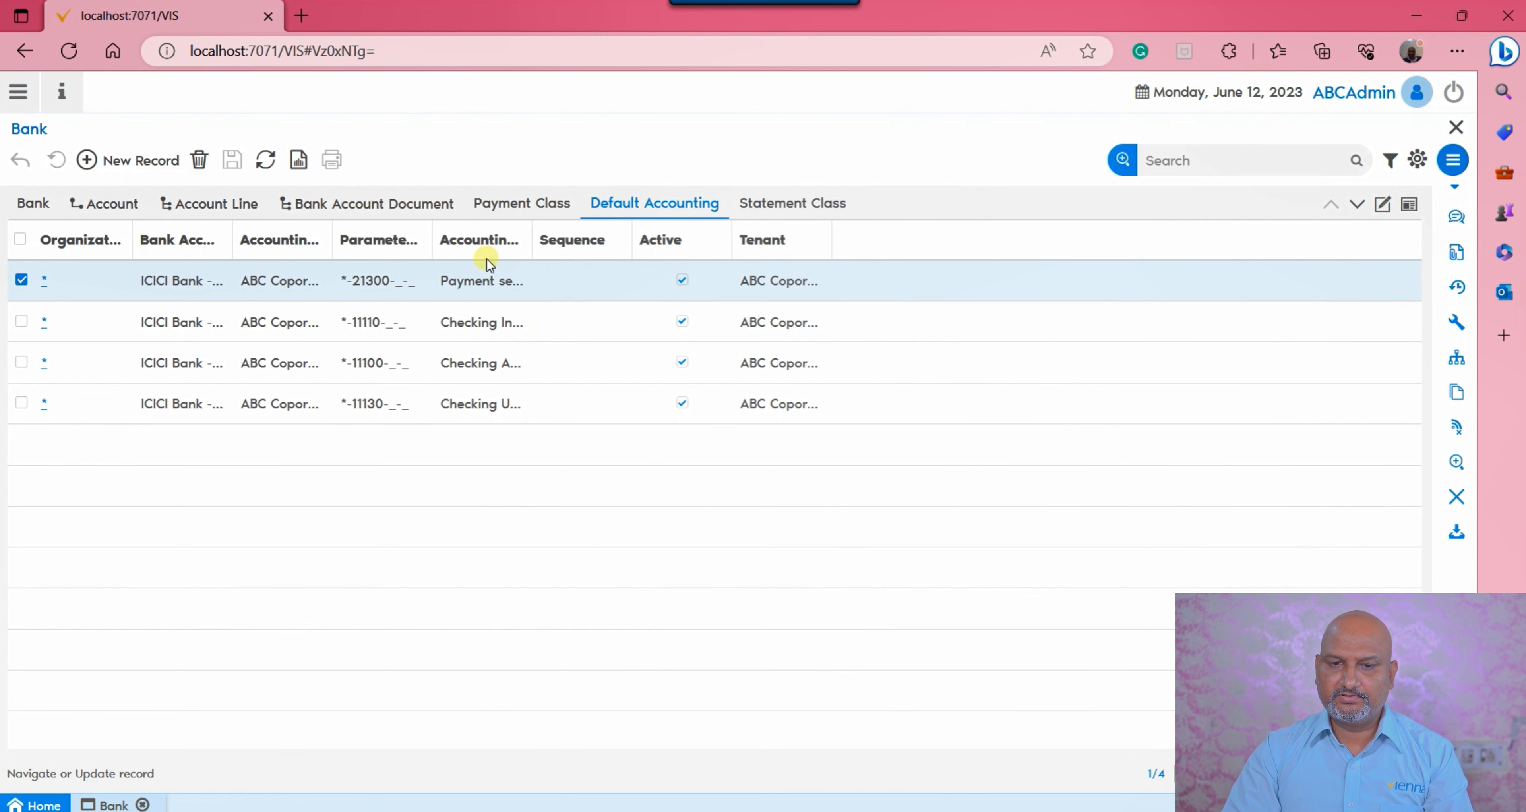
drag(533, 240, 788, 252)
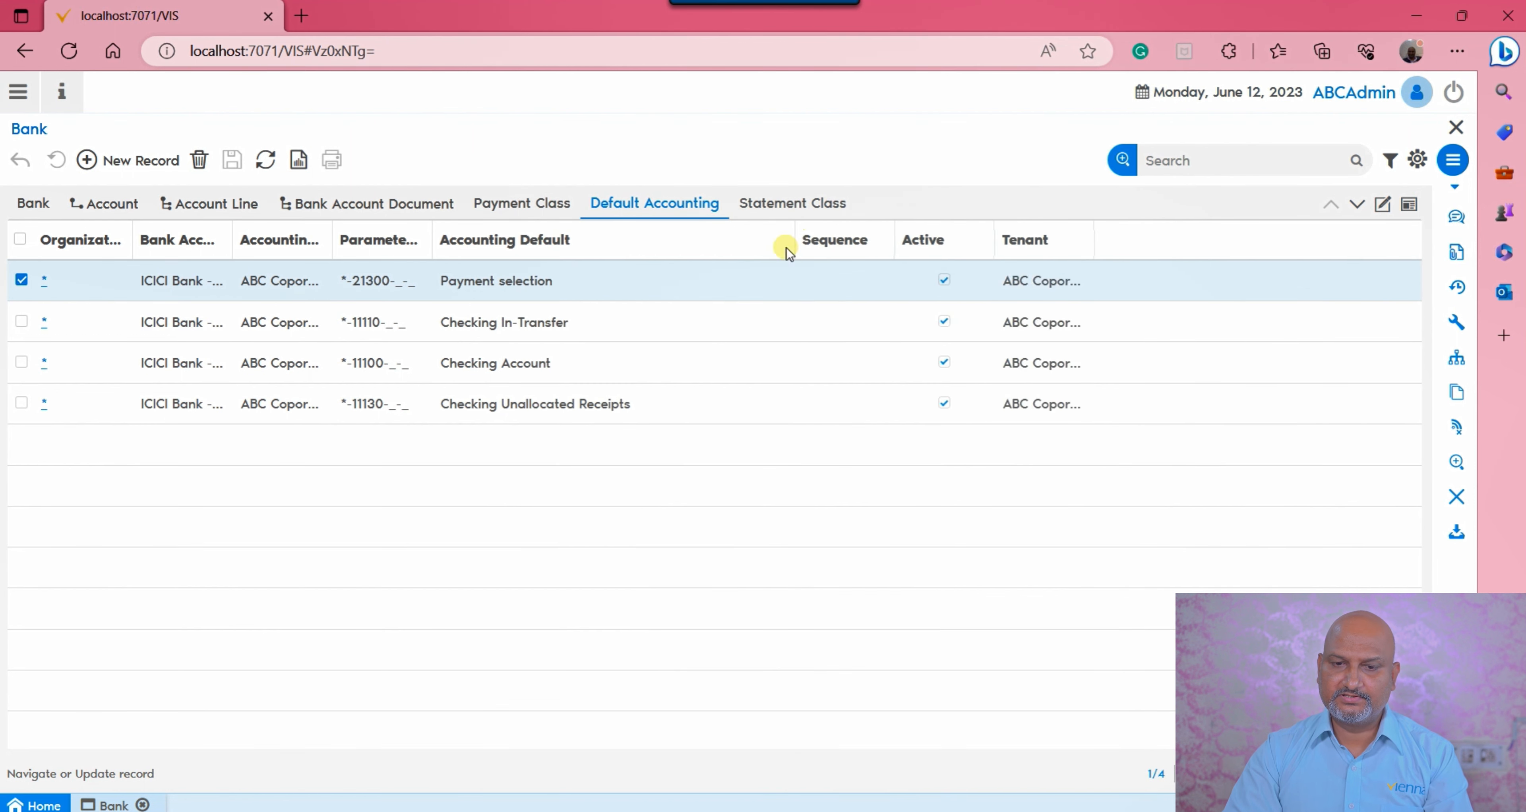
click(513, 364)
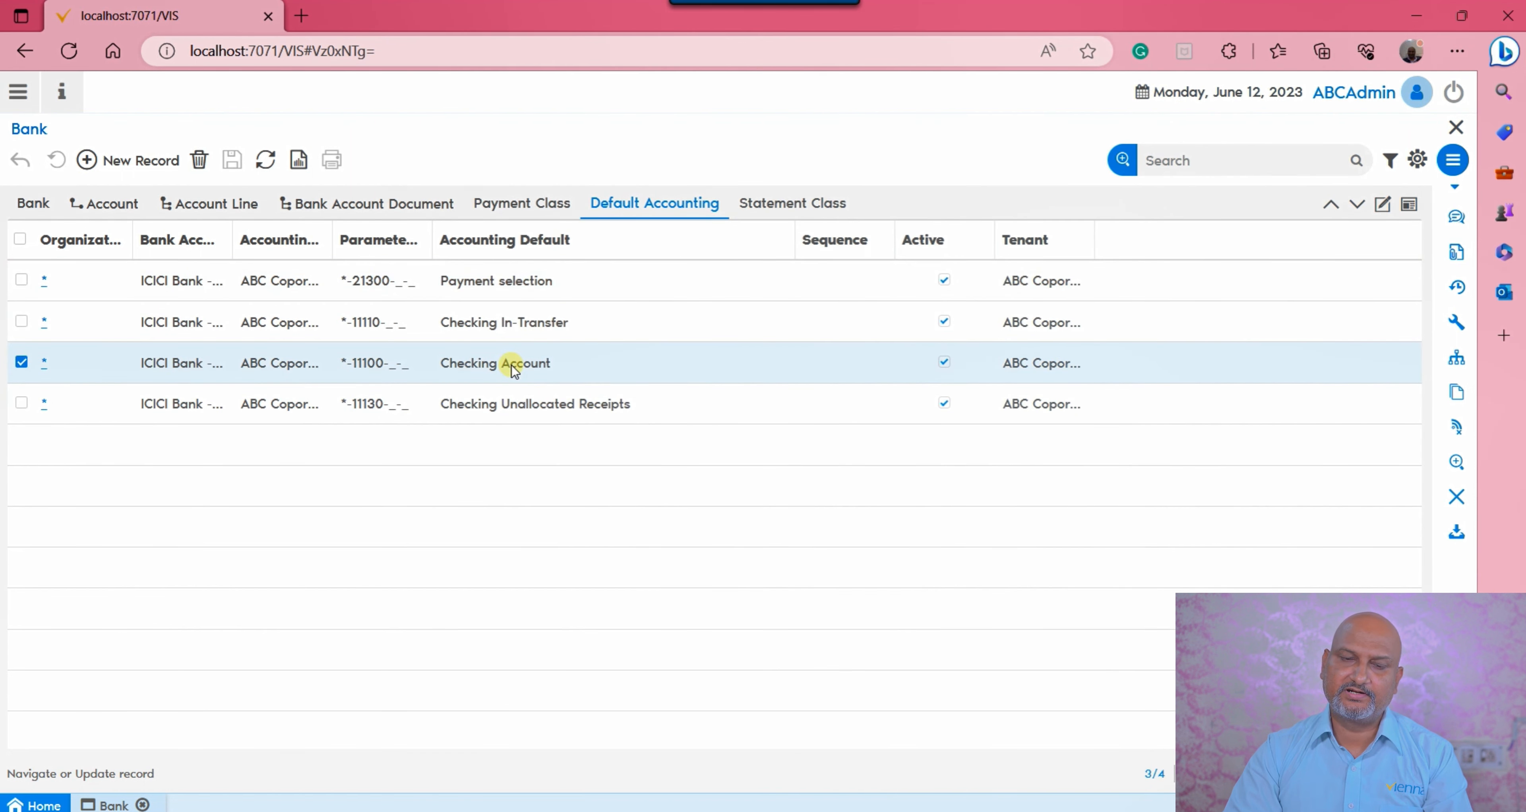
click(515, 324)
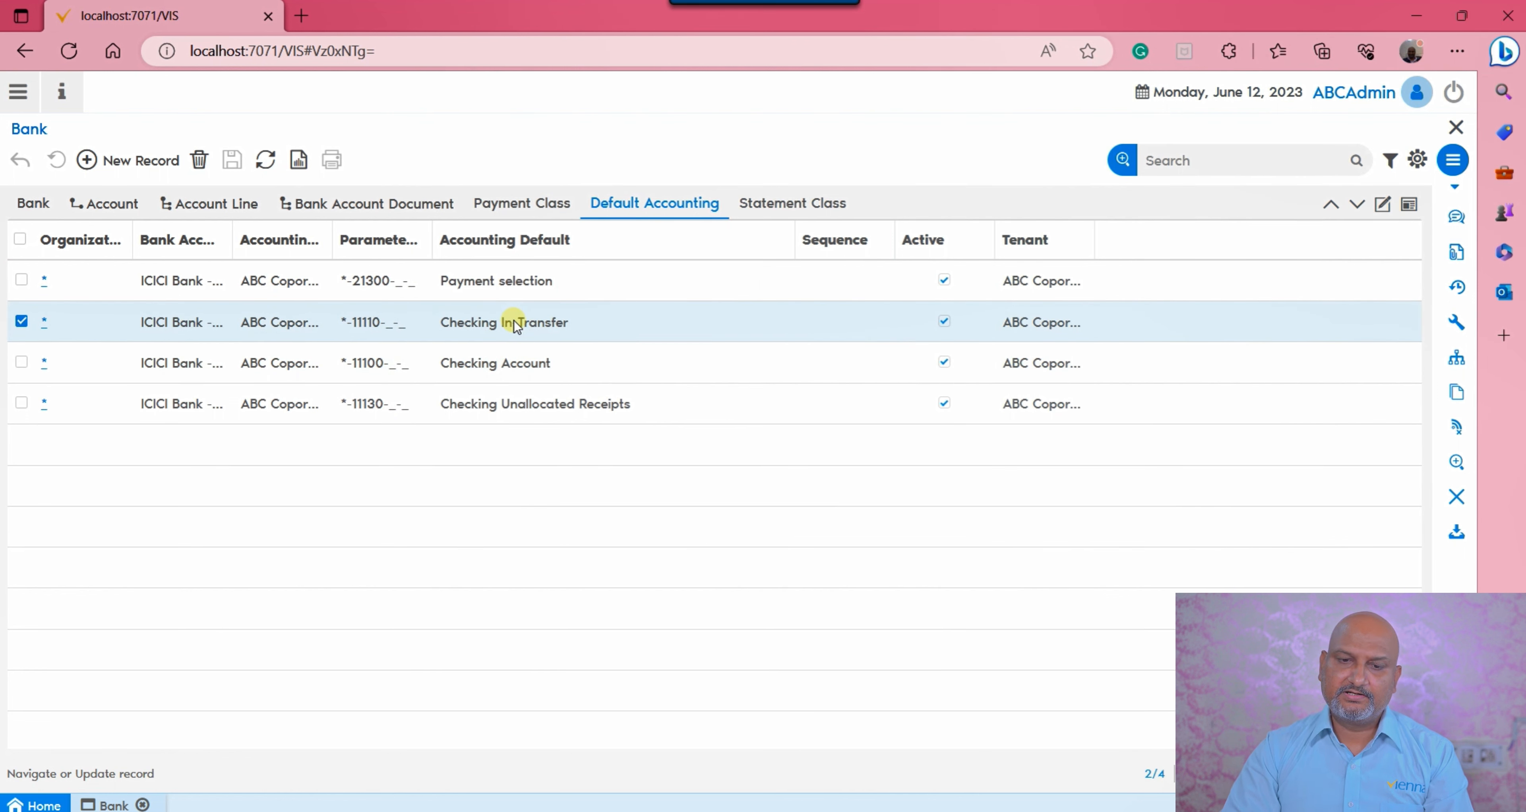
click(548, 409)
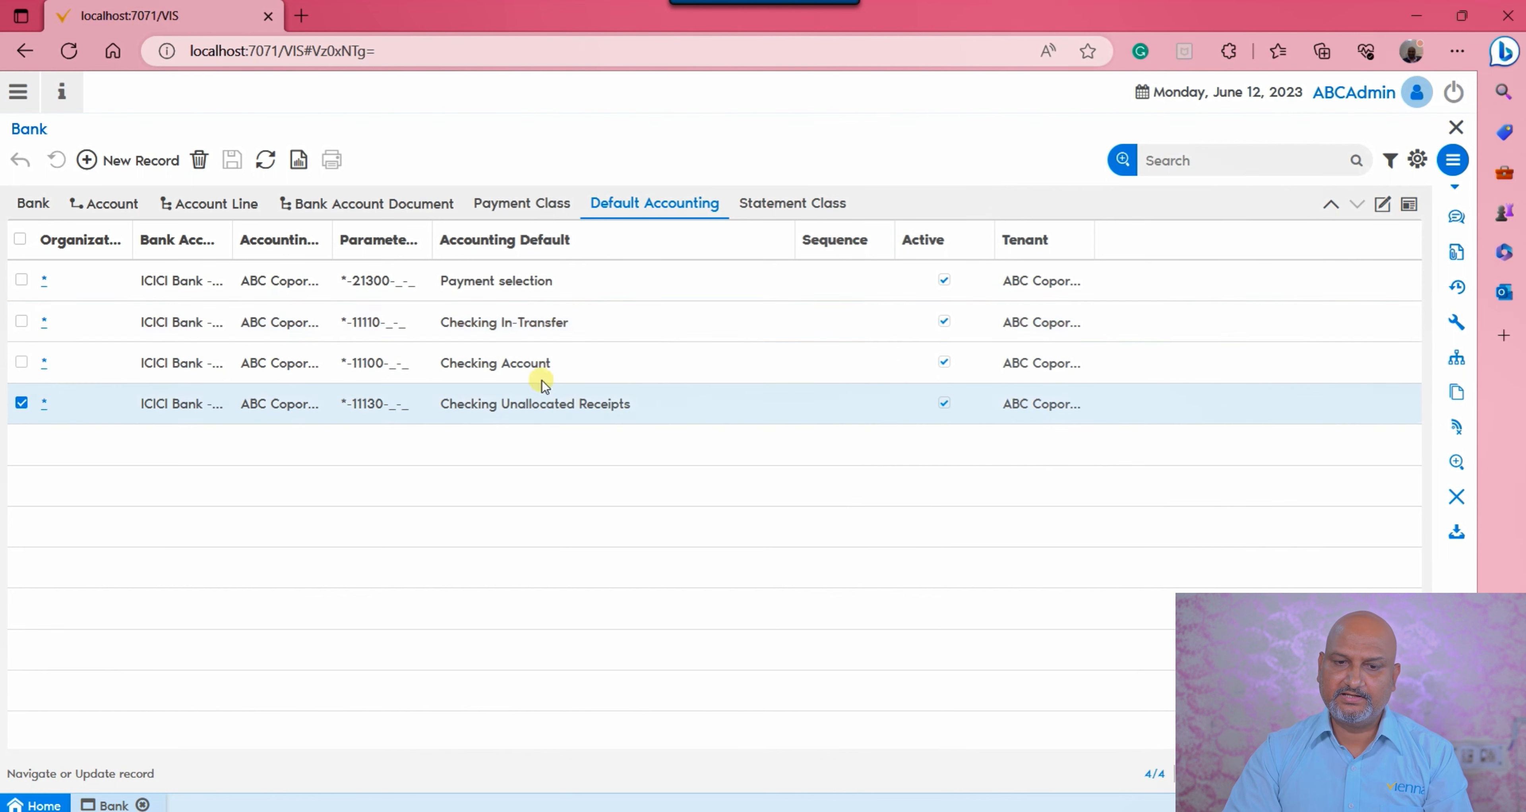
click(546, 290)
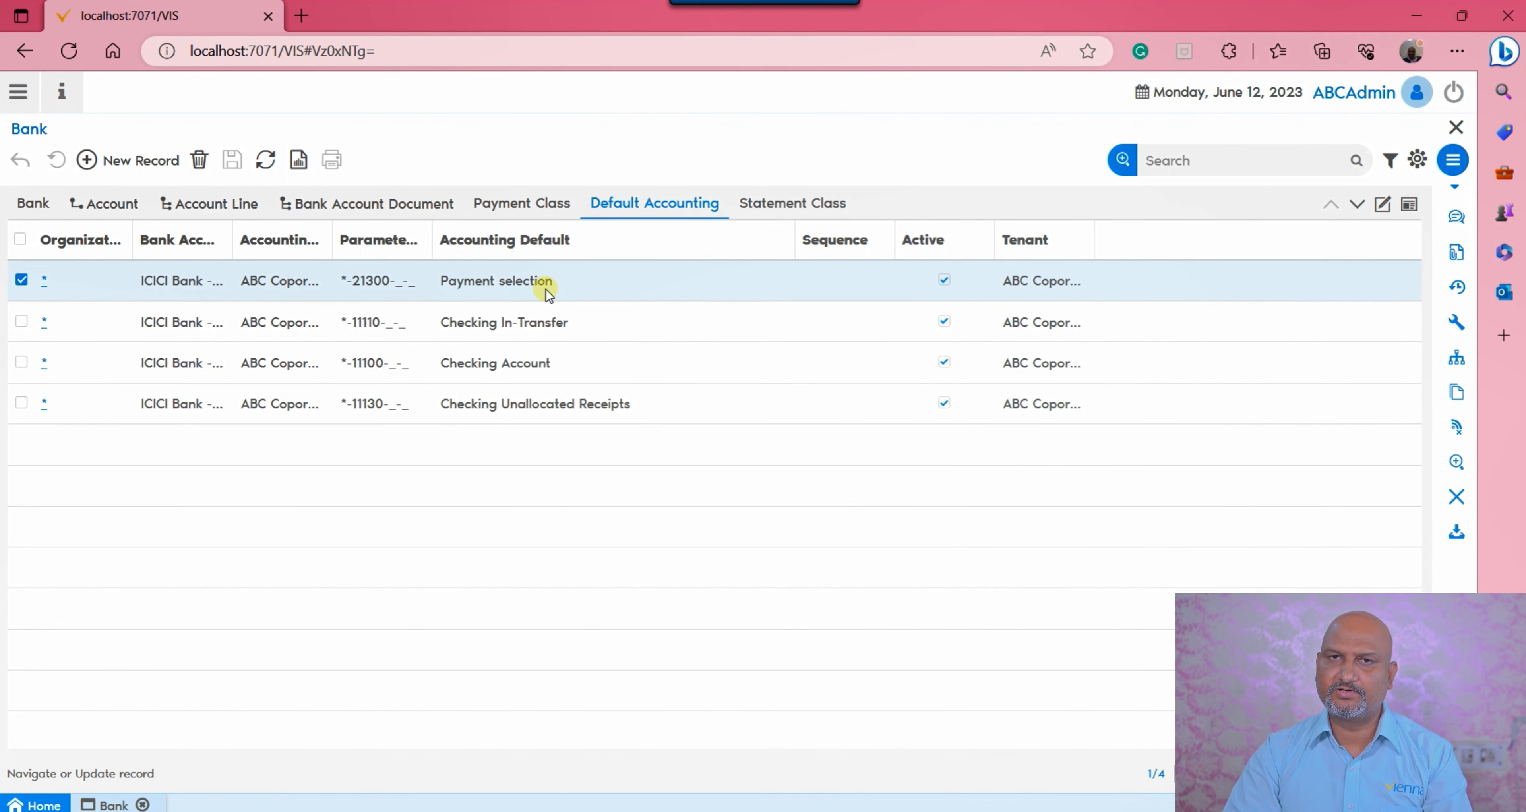
Show the Statement Class details in single-record view and return to the ICICI Bank account record.
click(793, 201)
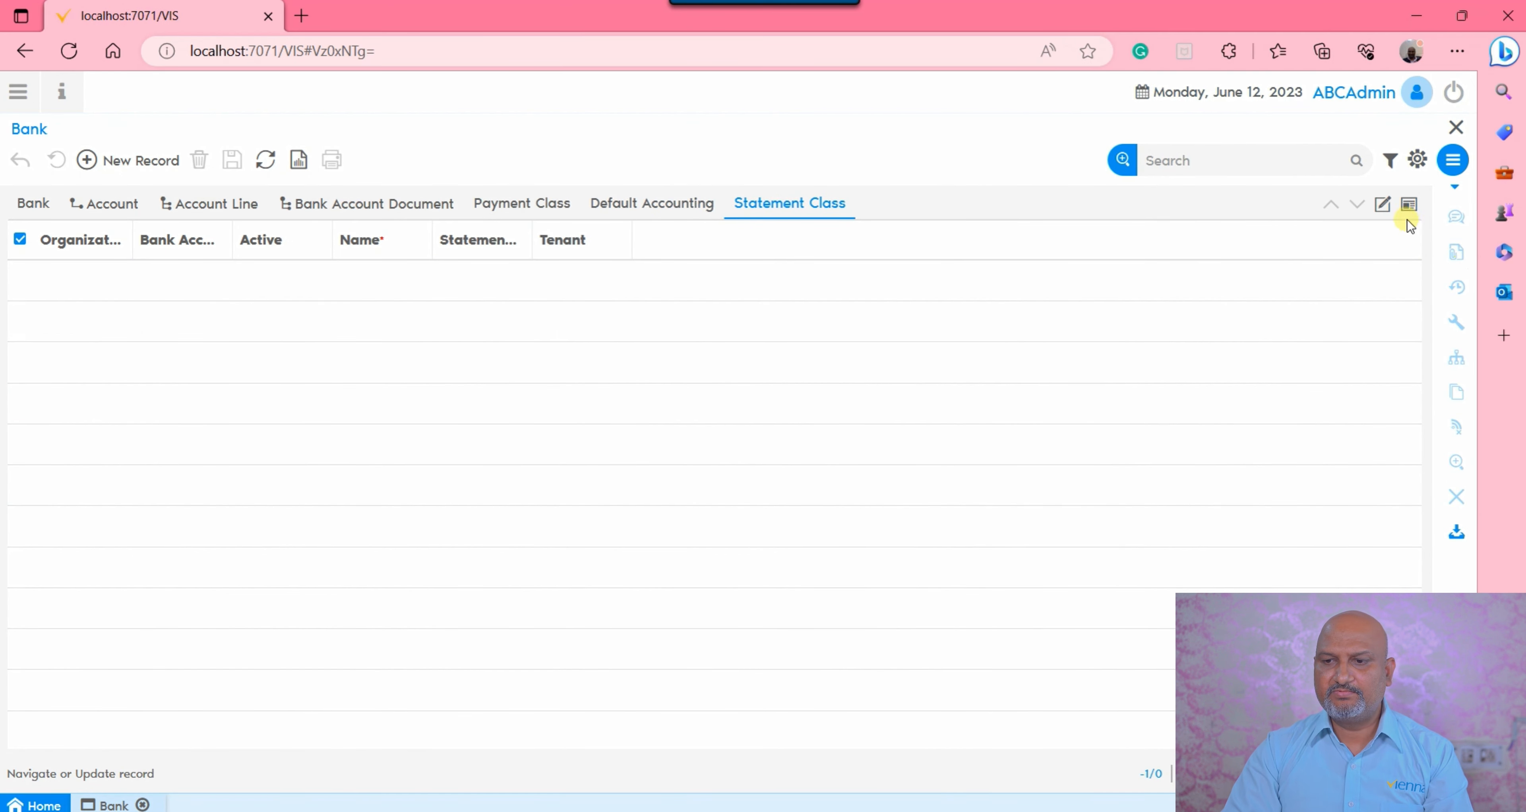
click(1383, 204)
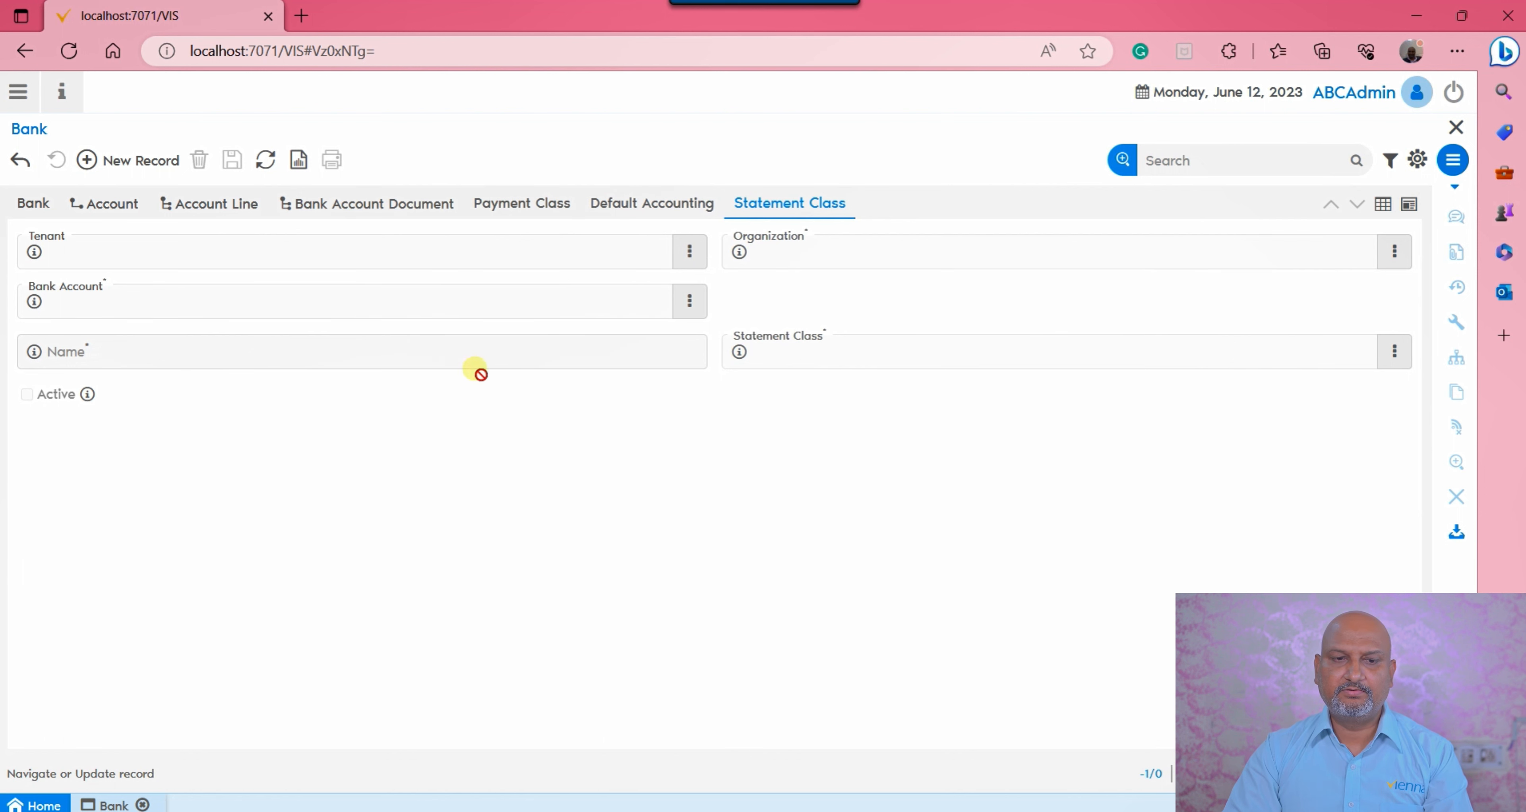
click(49, 211)
click(111, 204)
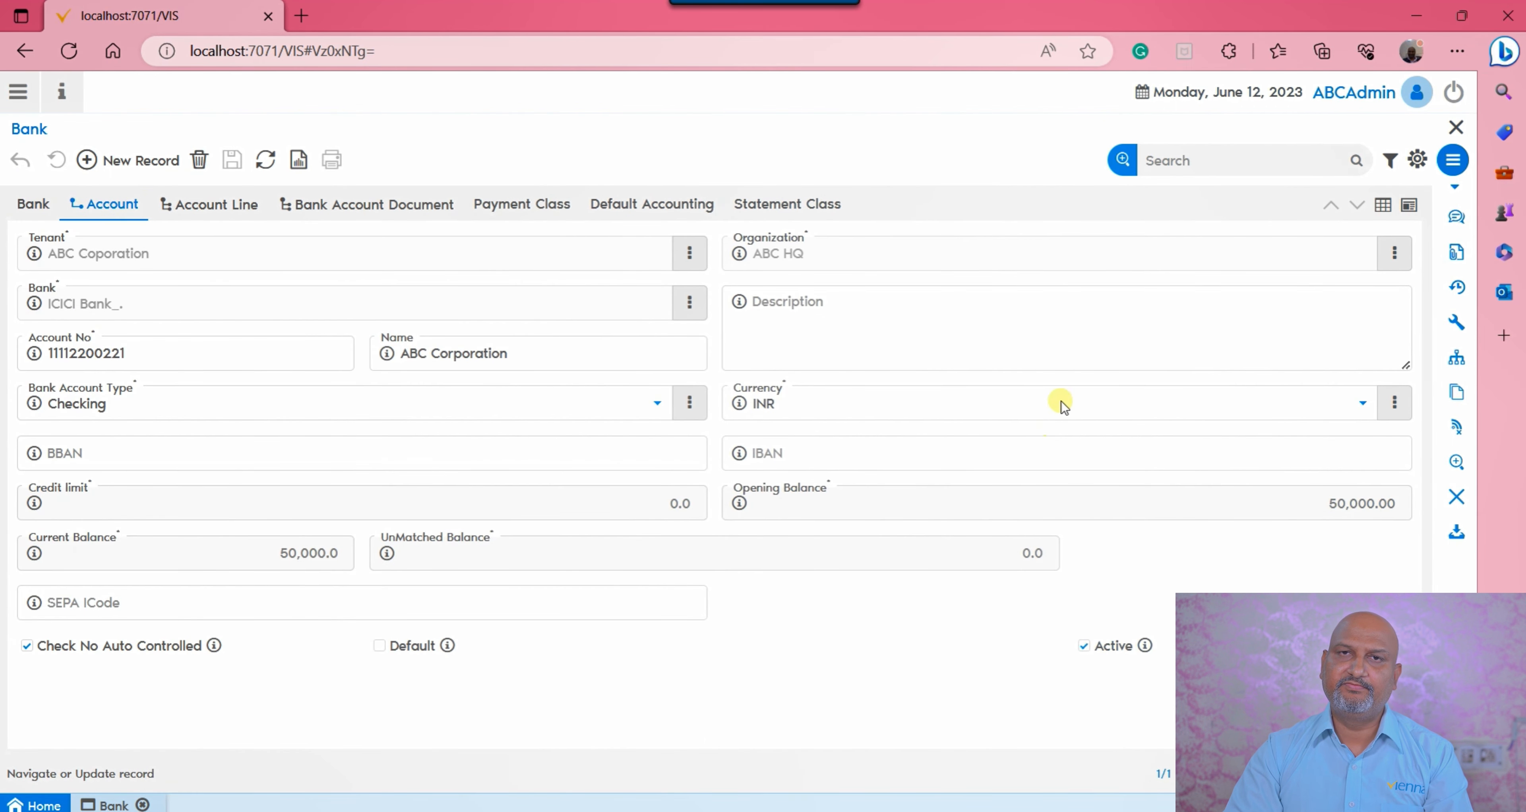